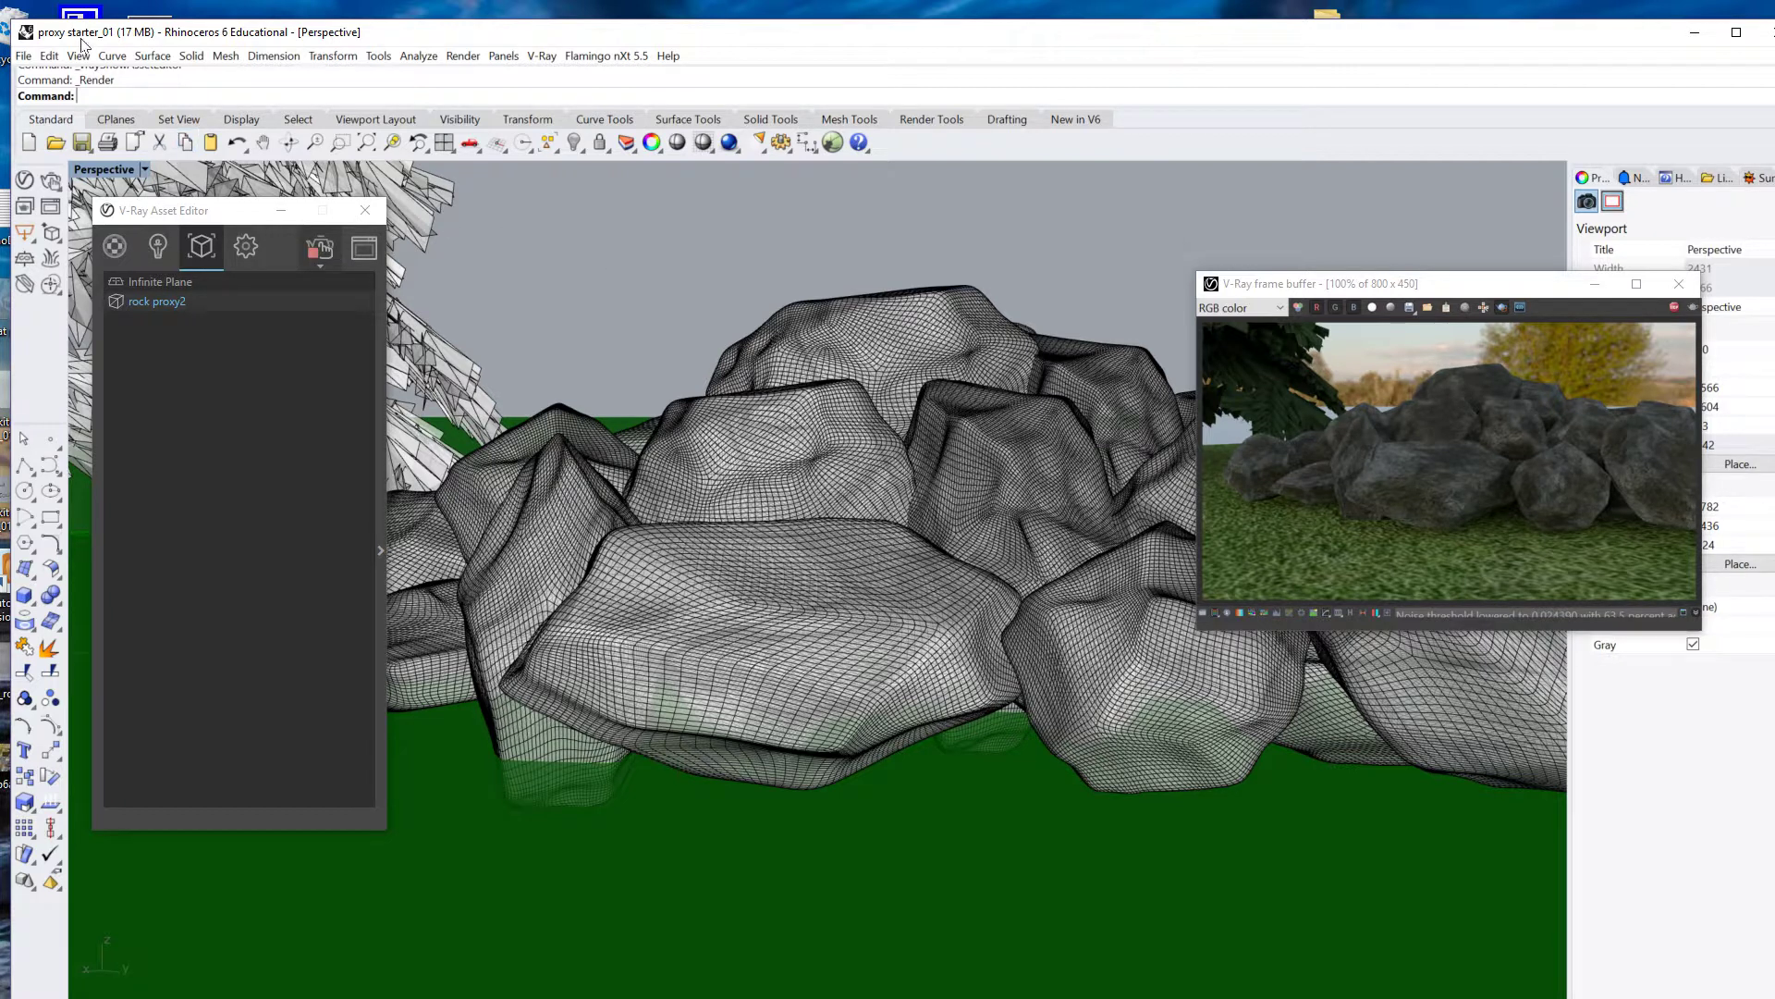
- Select the infinite ground plane and bring the V-Ray windows back to the front
scroll(537, 424, down, 5)
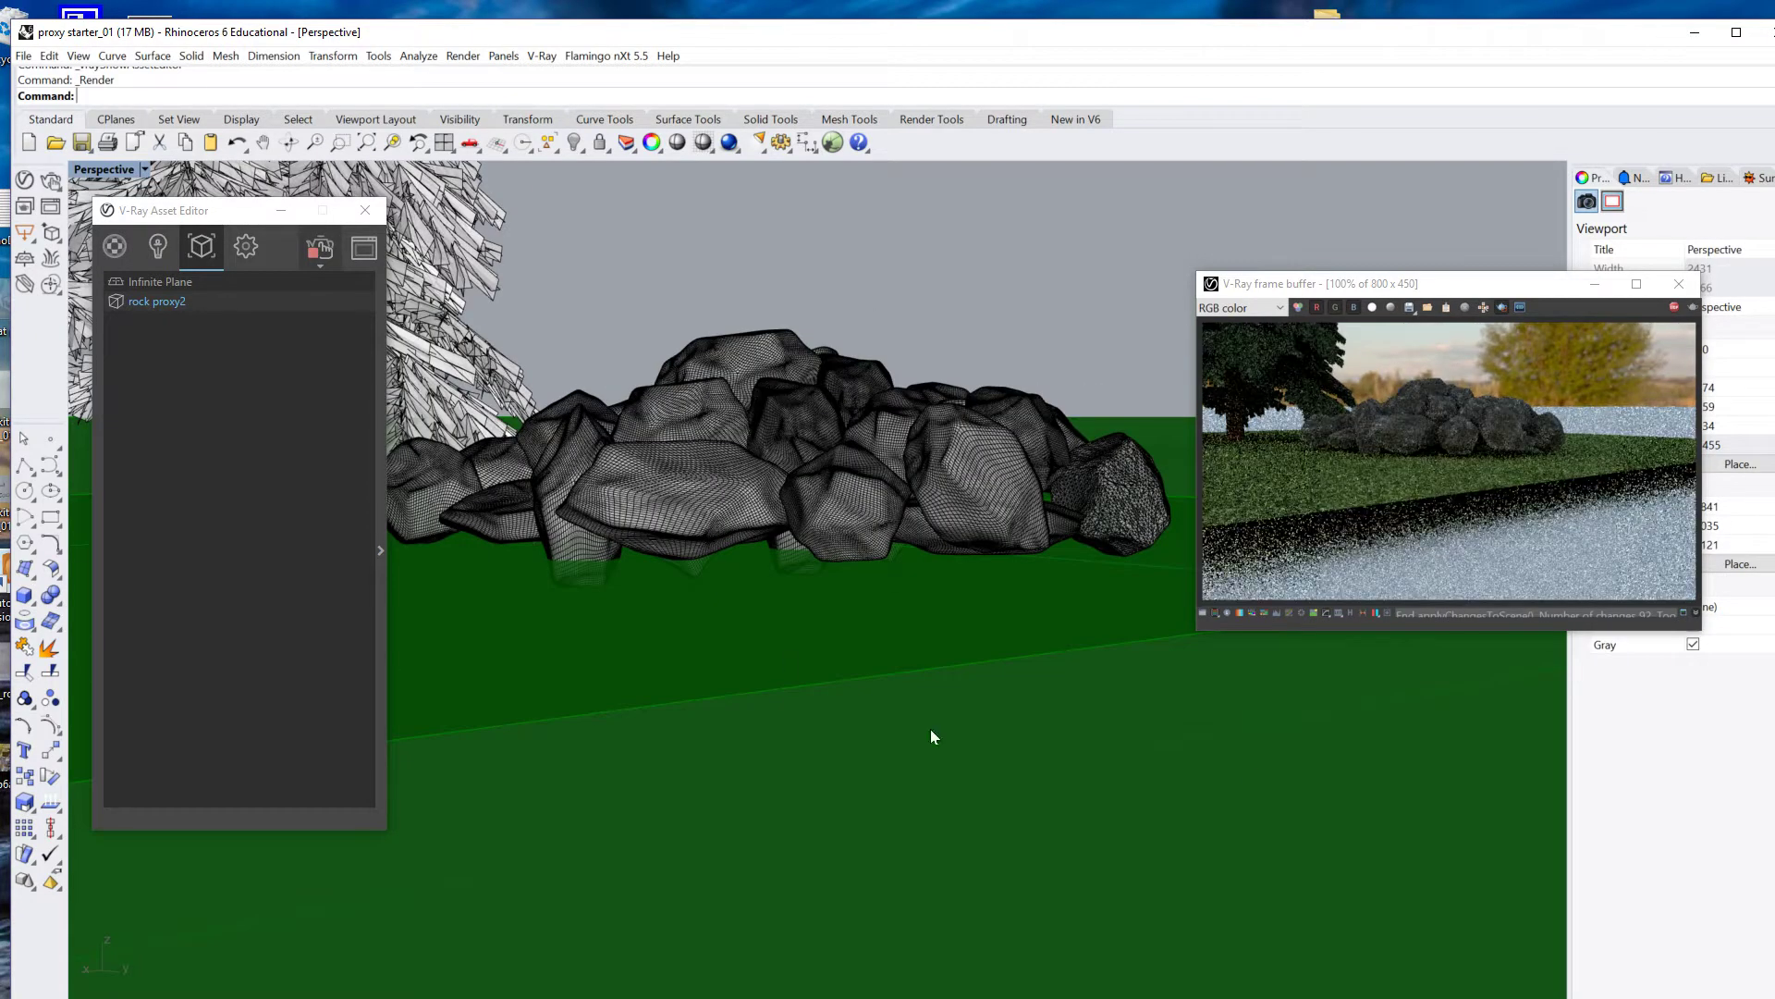
click(1292, 762)
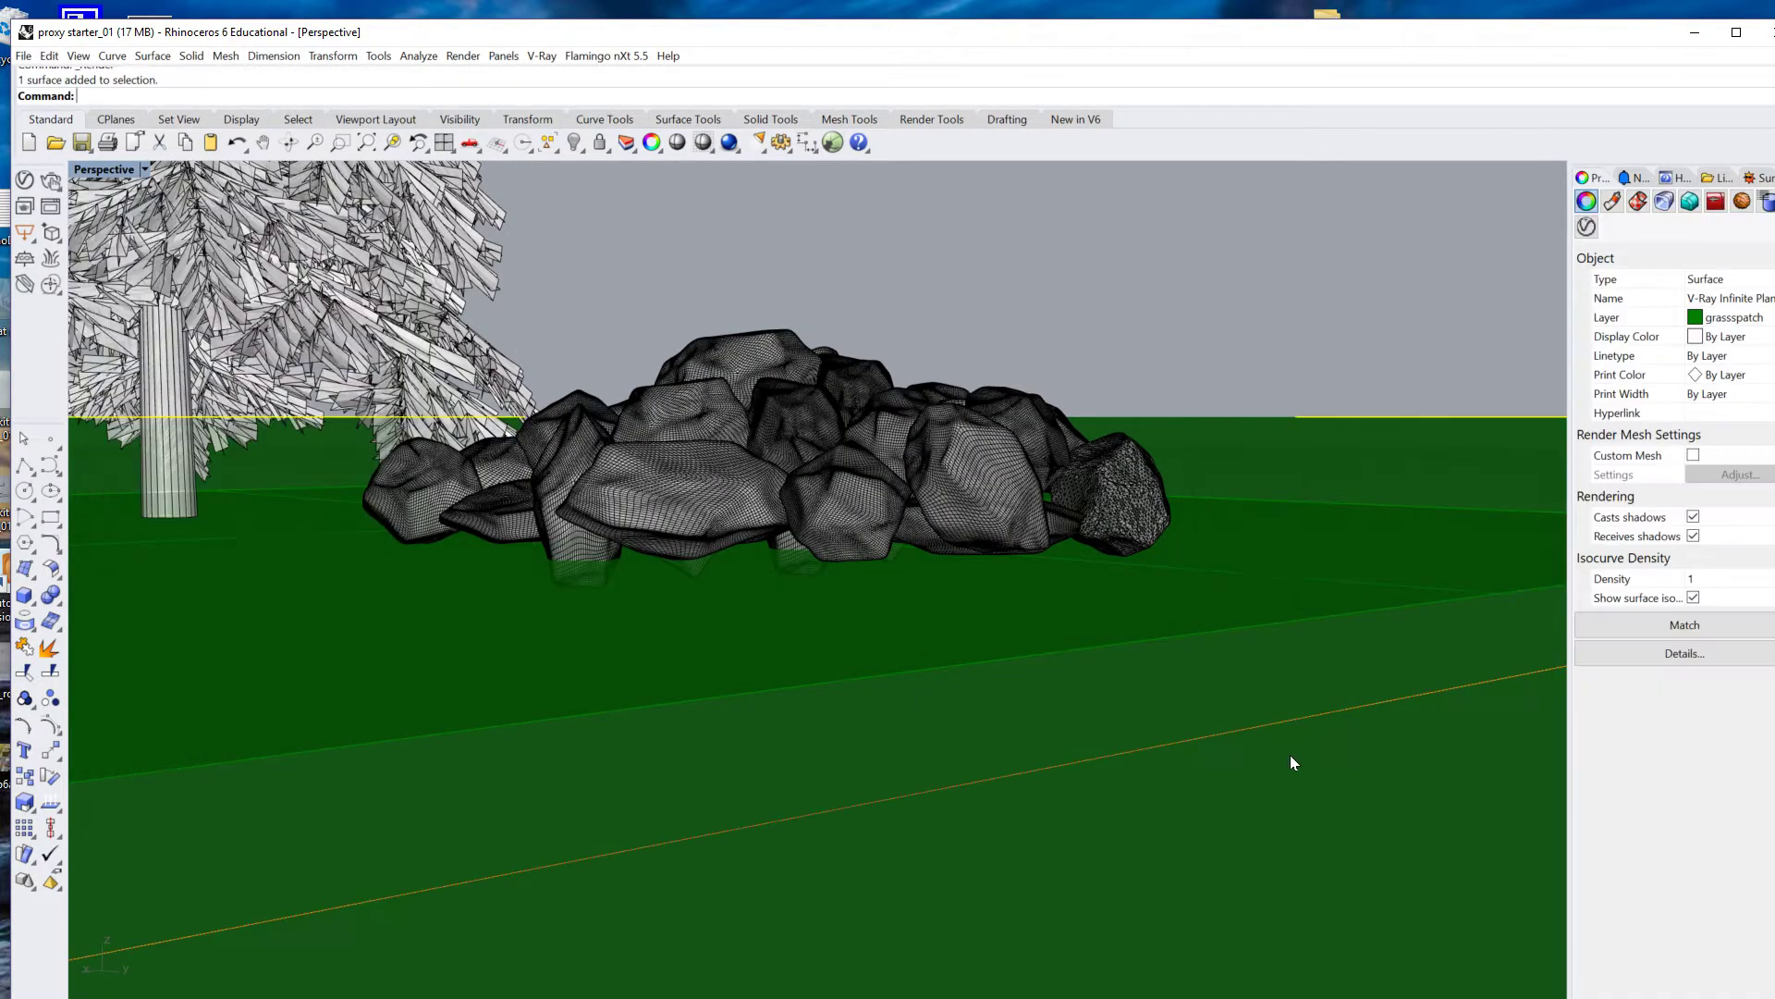
click(1296, 407)
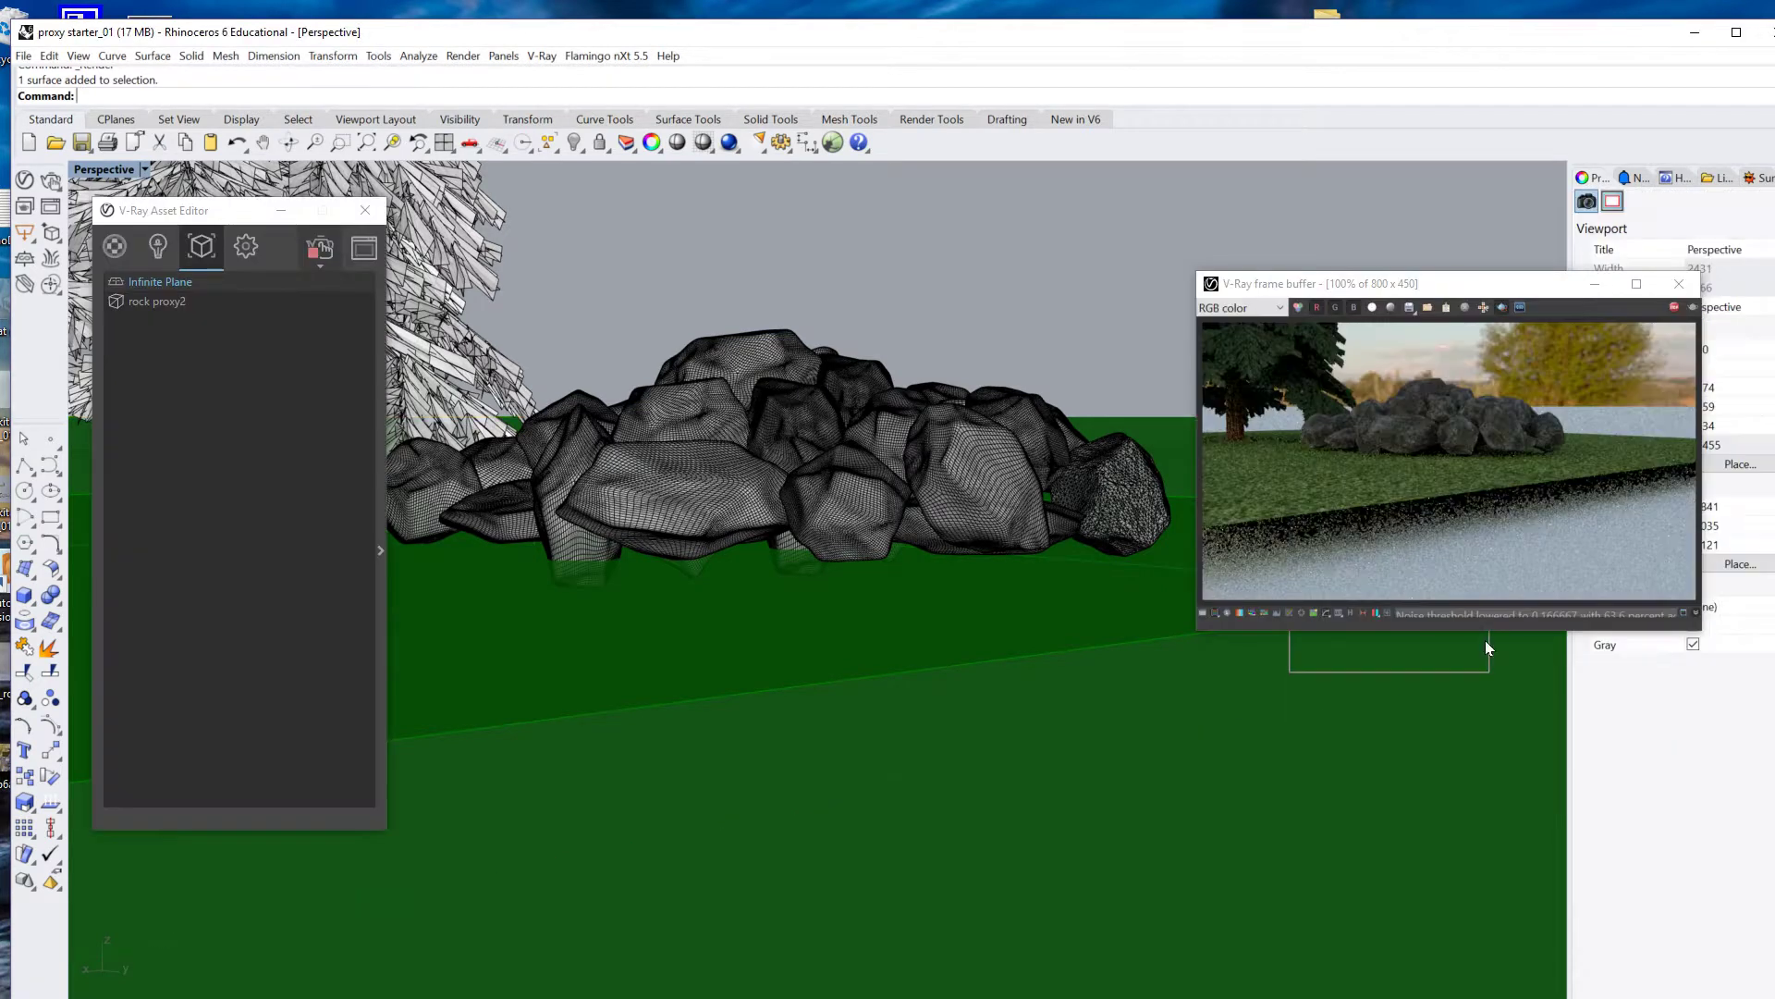
- Orbit around the rock pile to a low horizon view and select the grass patch surface
drag(1045, 281, 1030, 310)
right_drag(1029, 313, 997, 319)
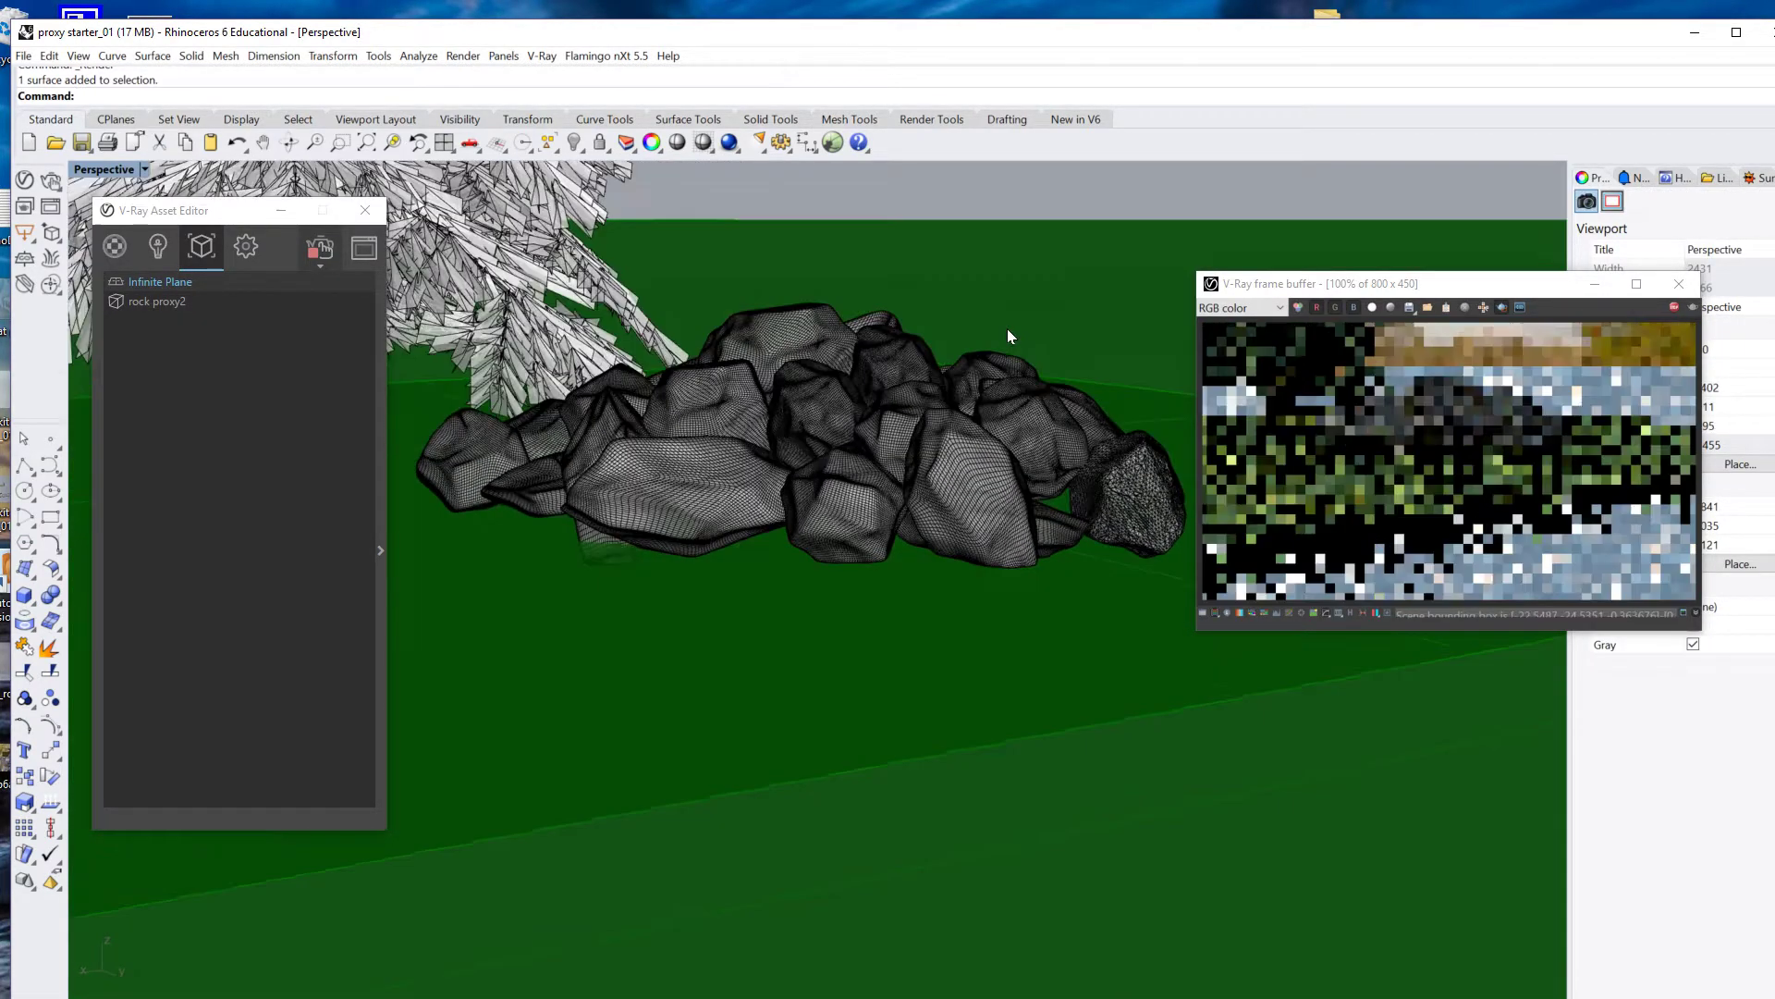
scroll(968, 424, up, 5)
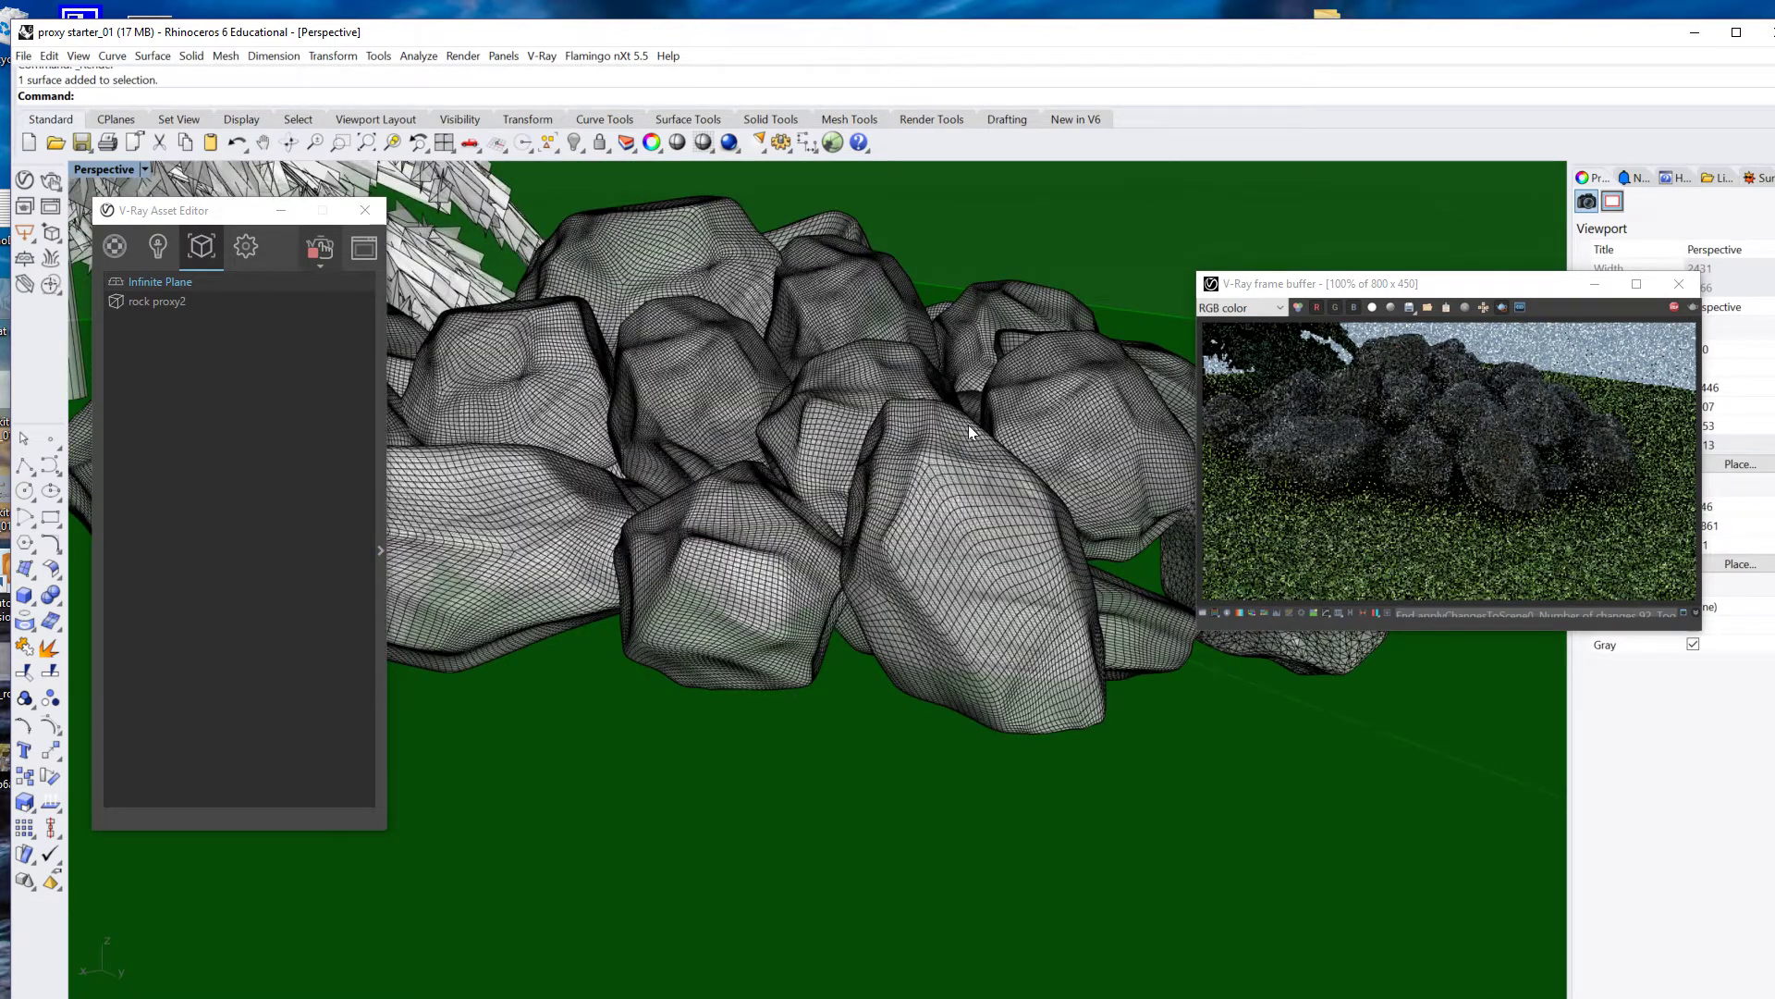
scroll(969, 432, down, 5)
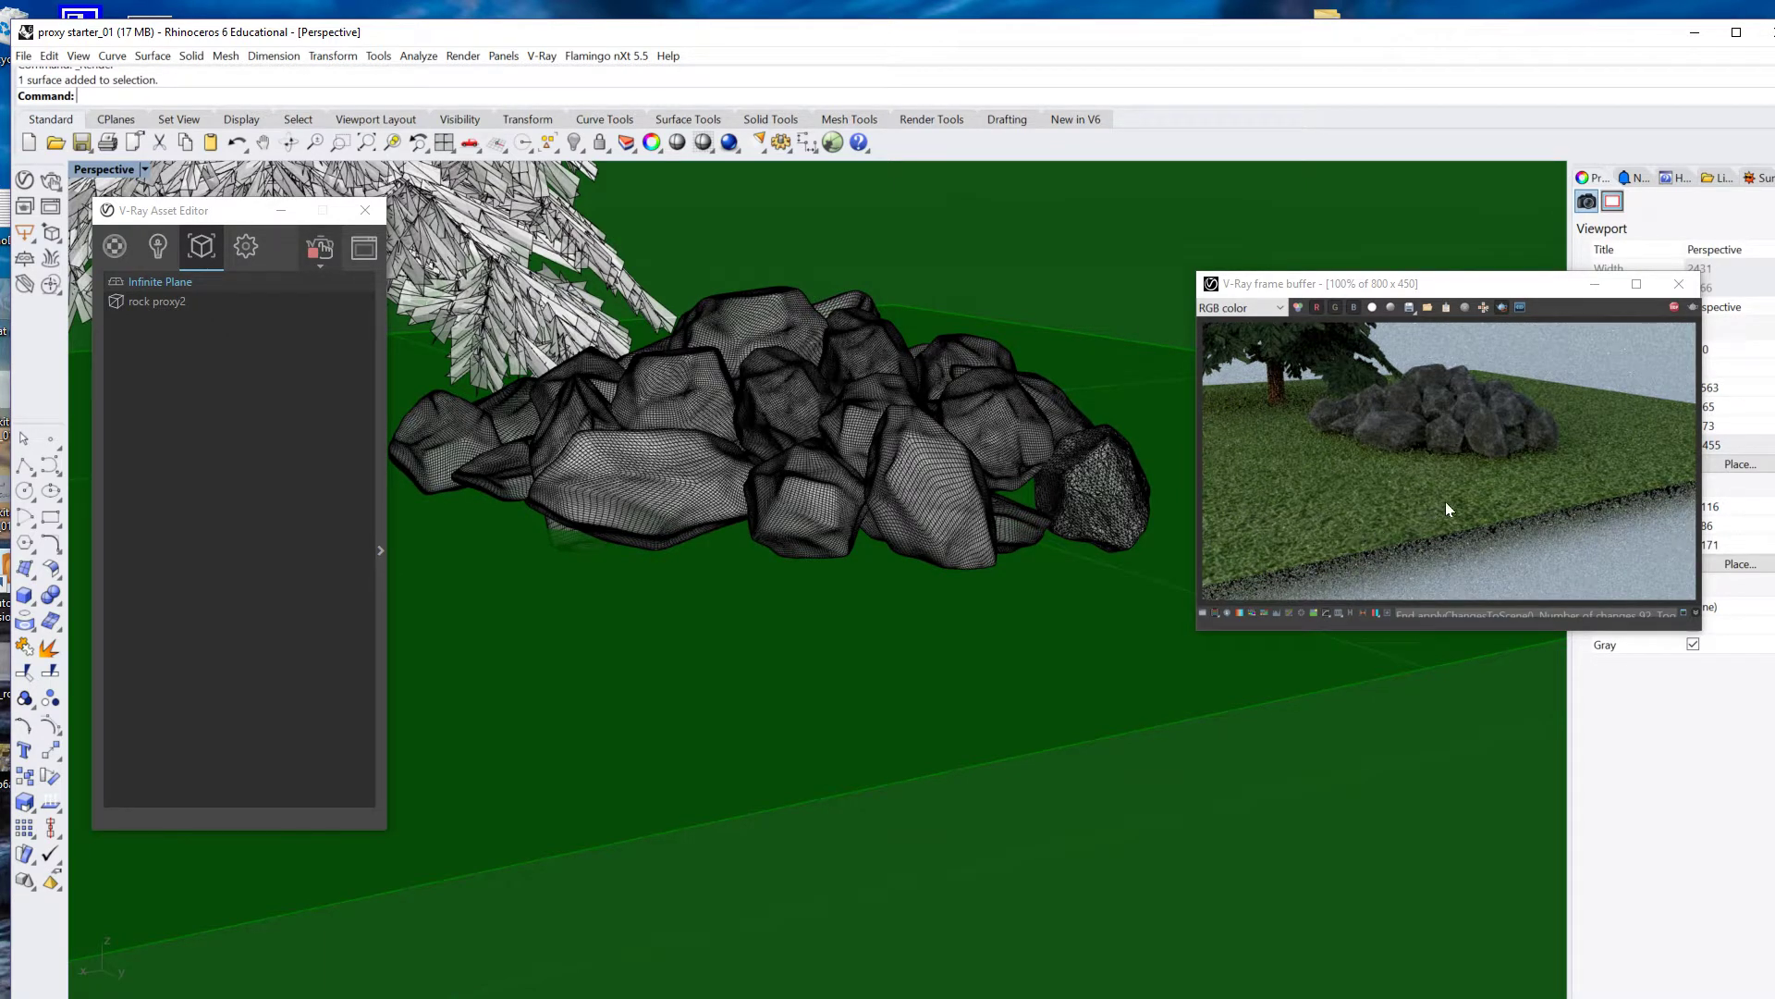
scroll(1445, 501, up, 1)
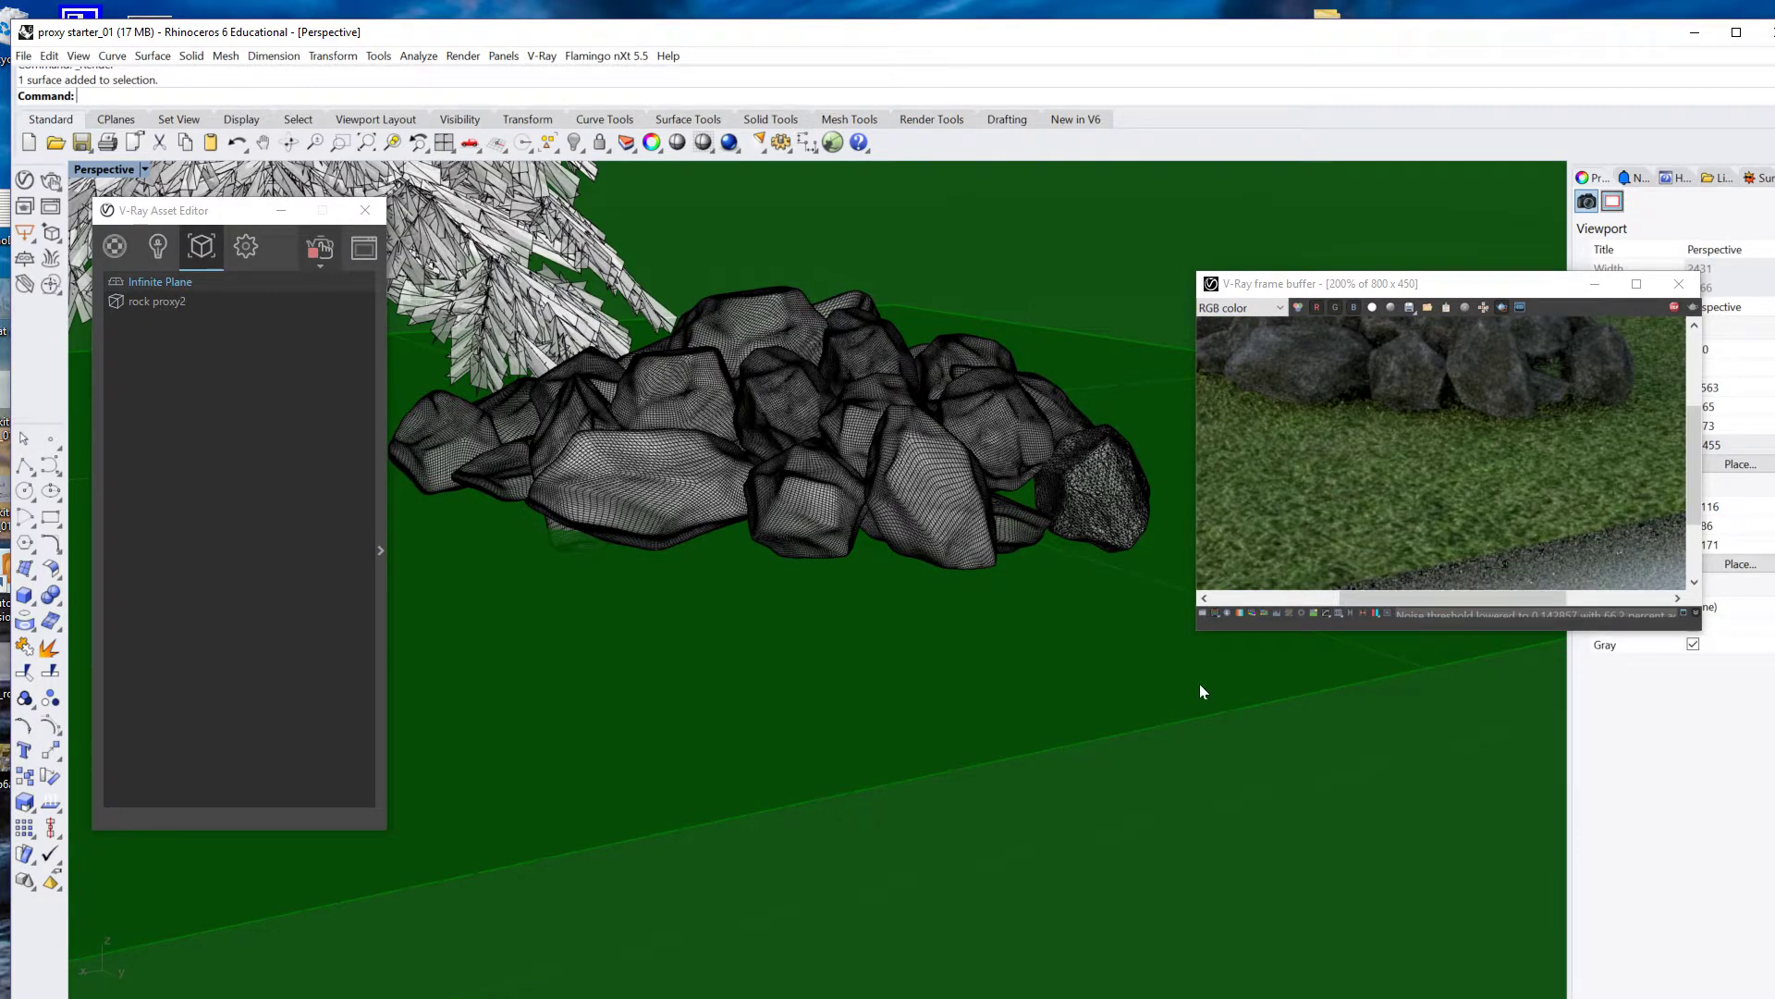
right_drag(1045, 919, 1041, 899)
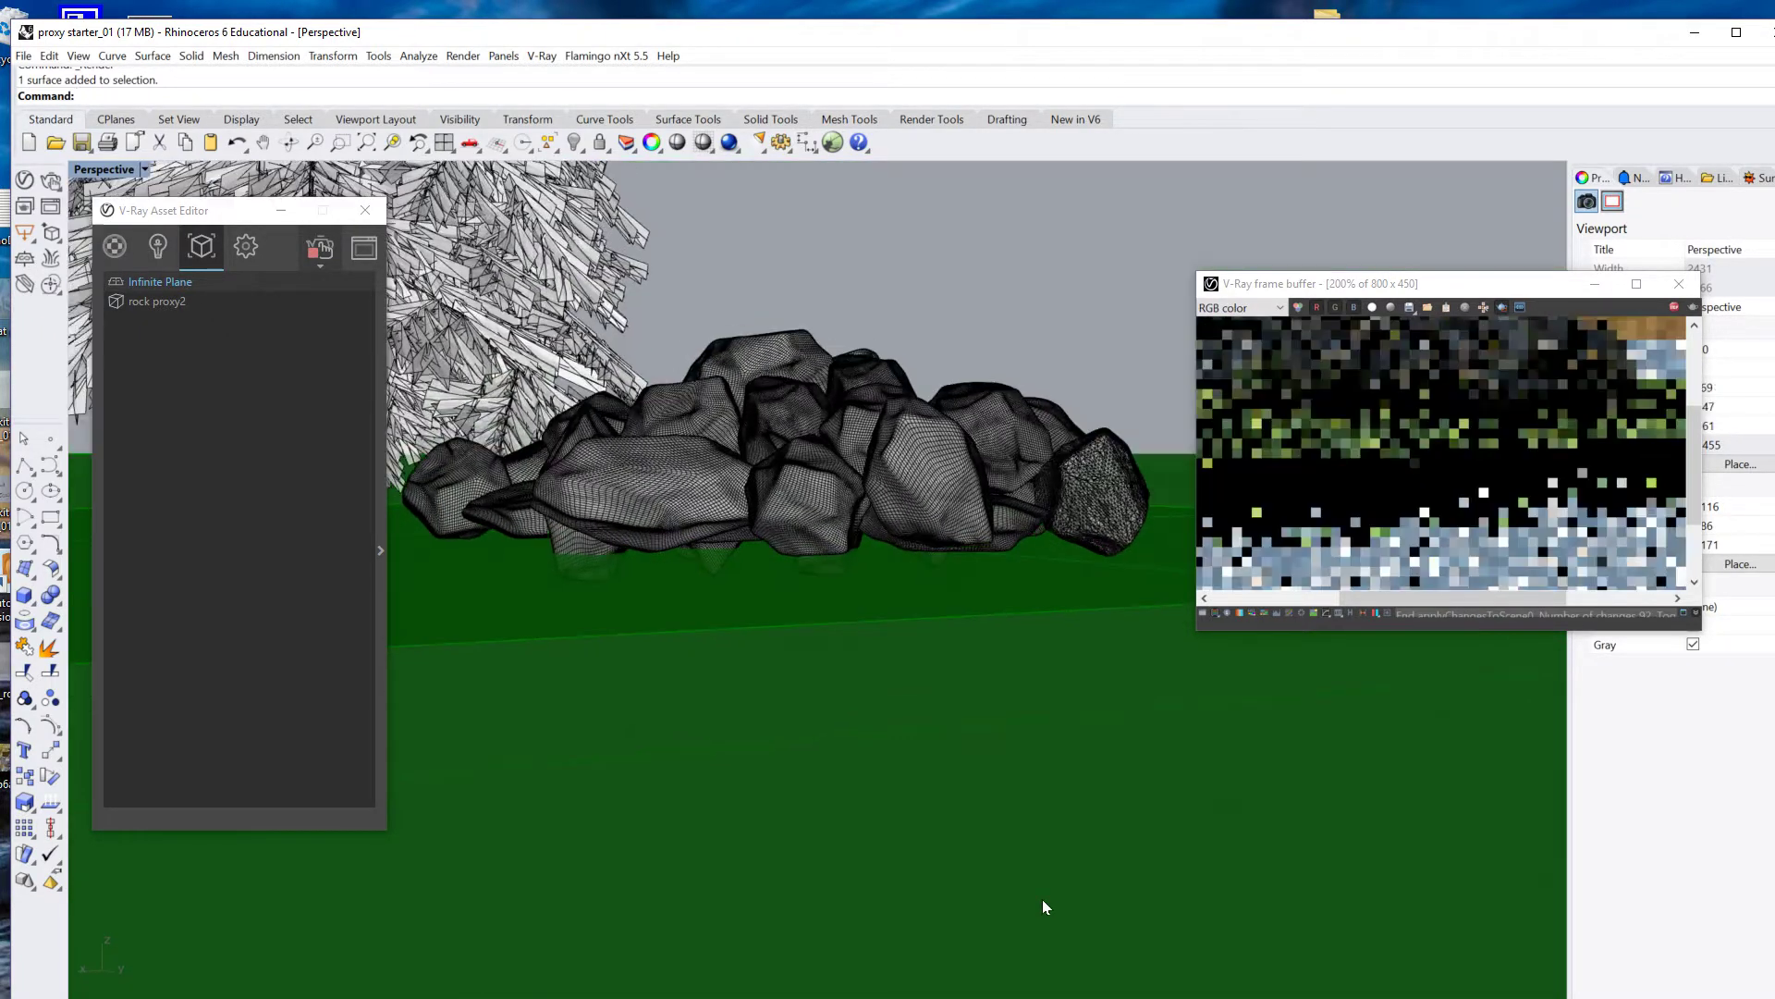
scroll(996, 739, up, 3)
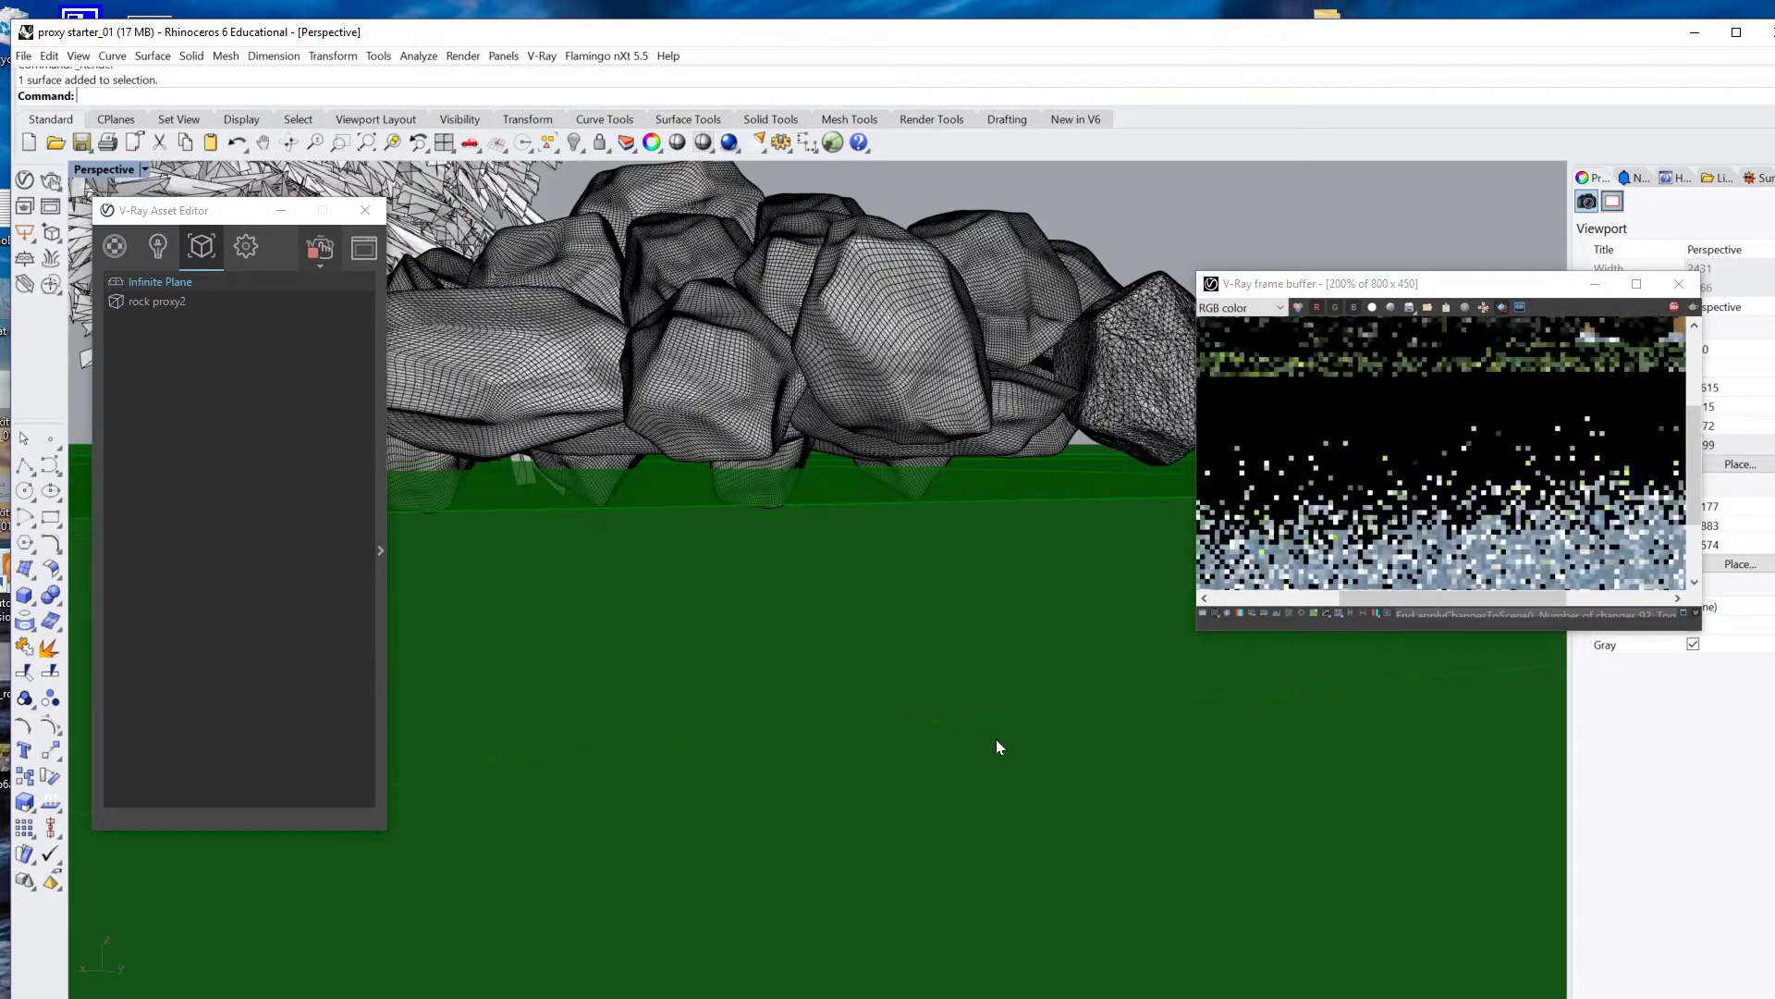
right_drag(996, 740, 960, 841)
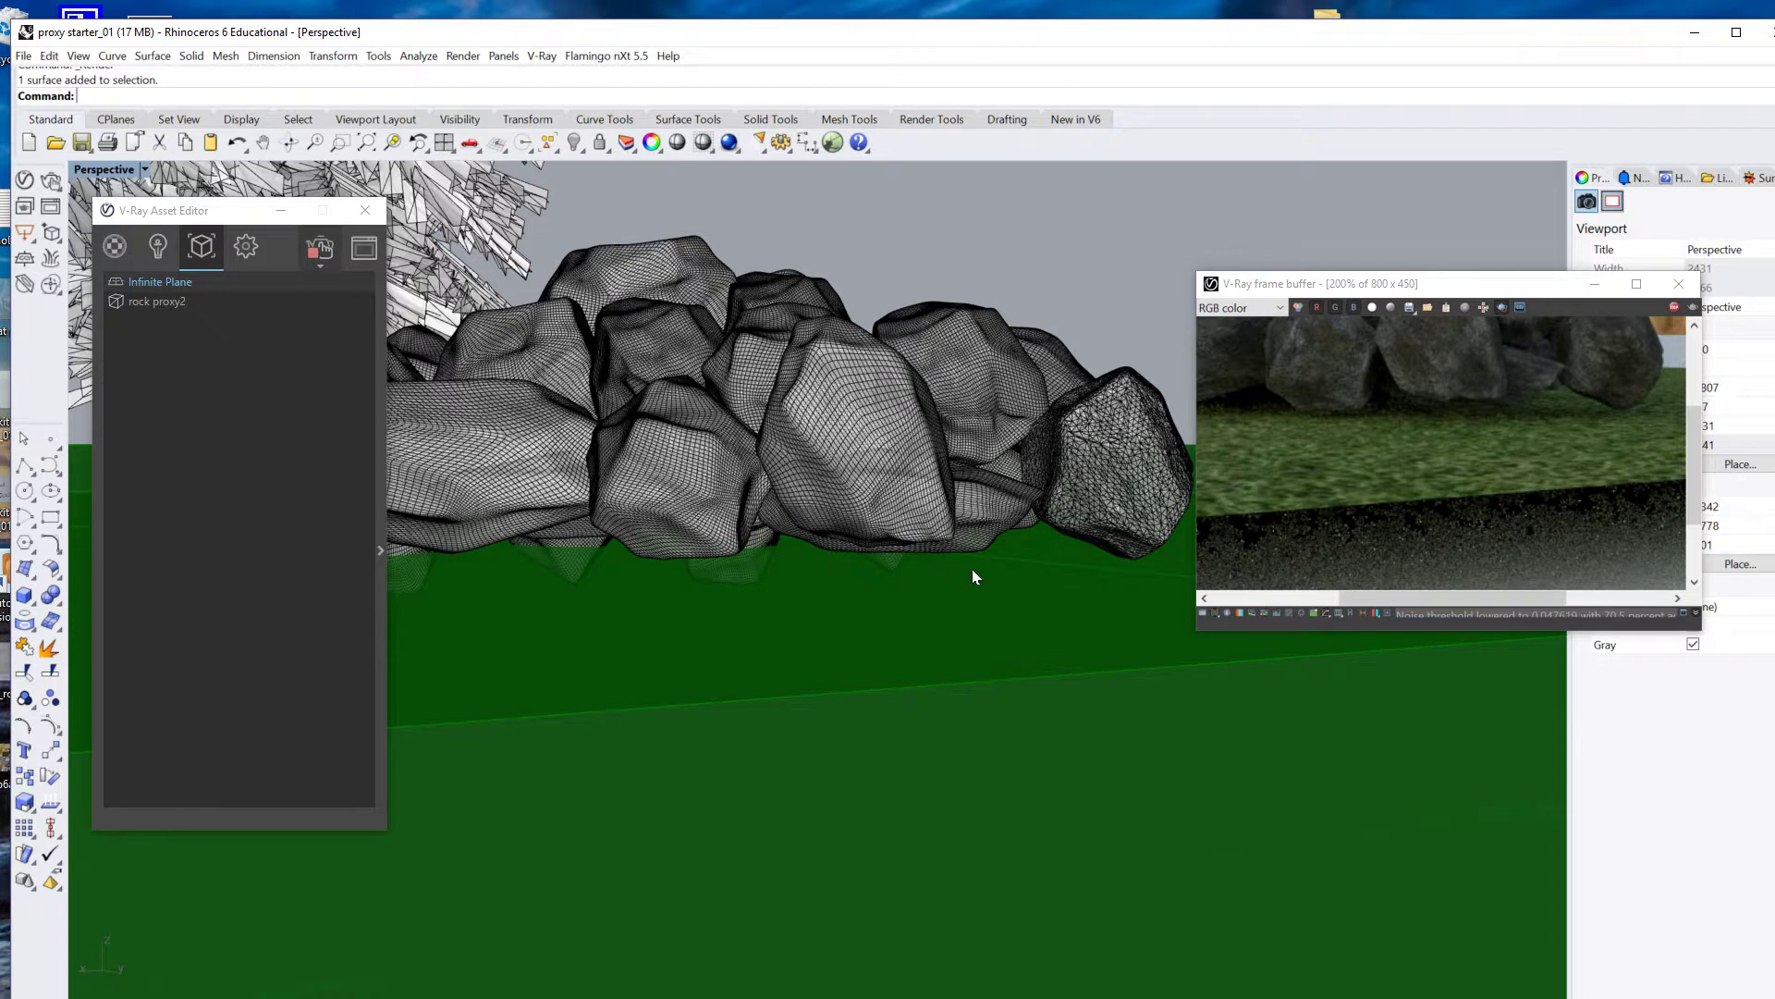
click(1082, 568)
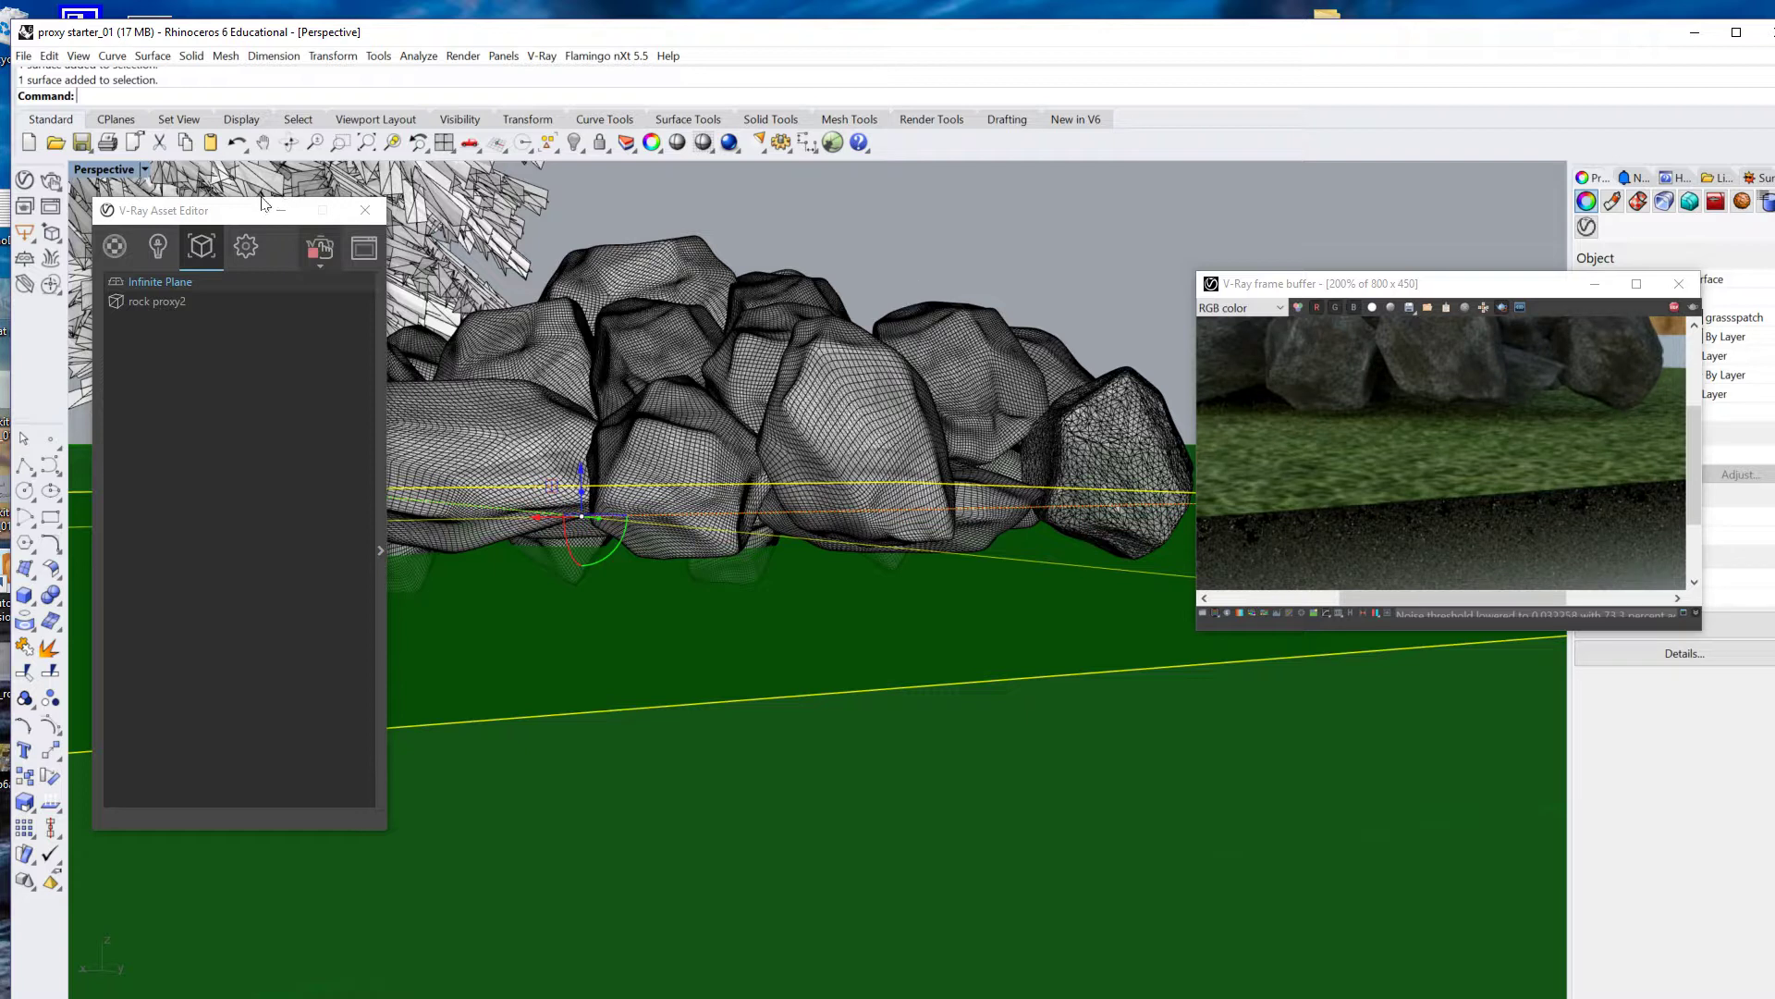
- Move the Asset Editor aside and add V-Ray Fur to the selected grass patch
drag(232, 216, 298, 335)
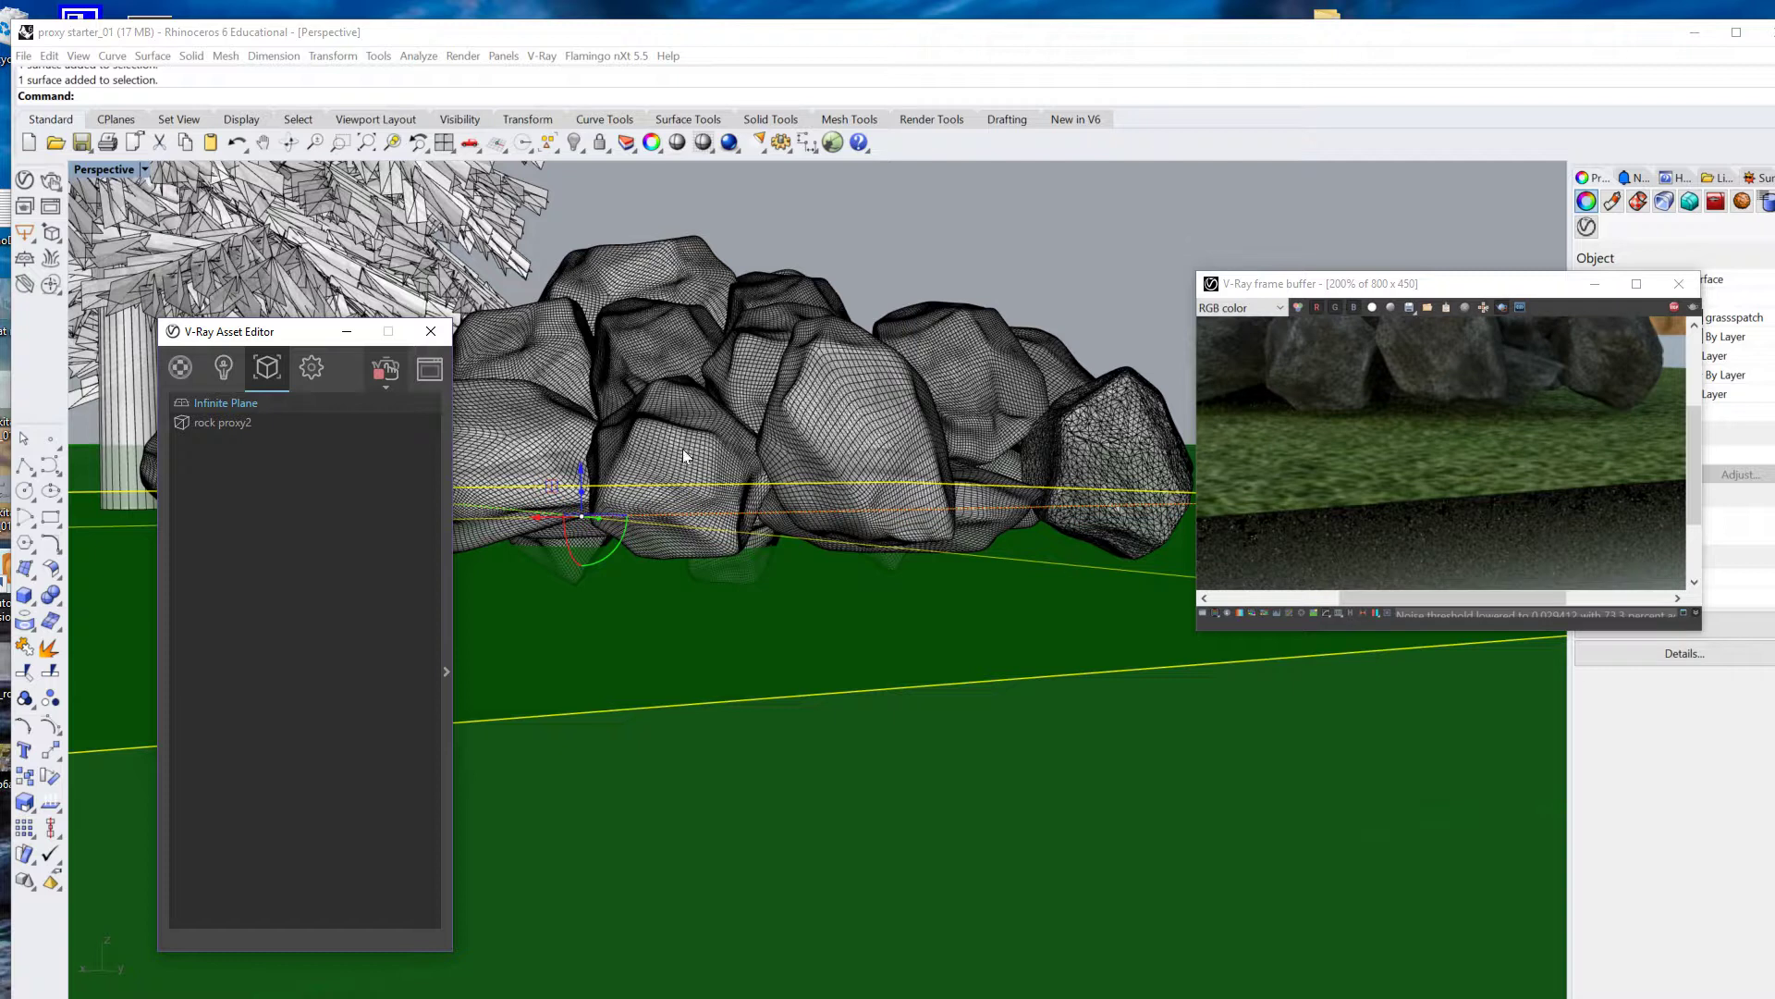
click(49, 261)
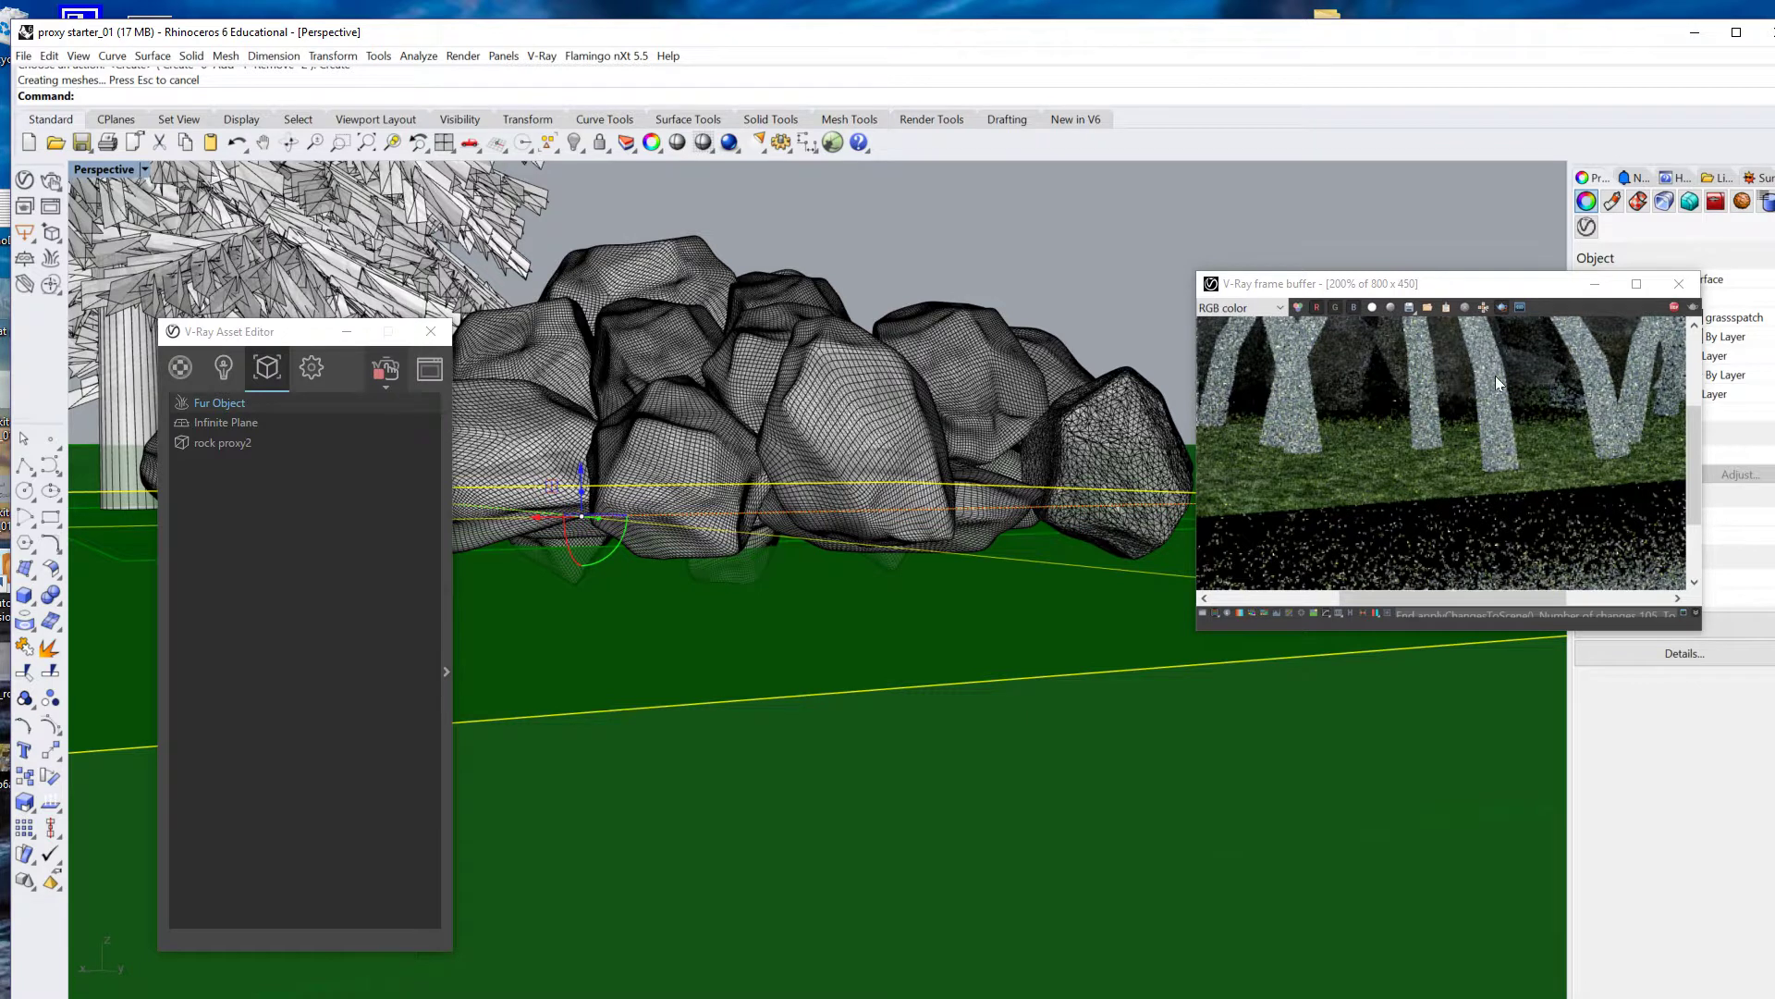
mouse_move(1102, 336)
right_down()
mouse_move(1108, 316)
mouse_move(1091, 331)
right_up()
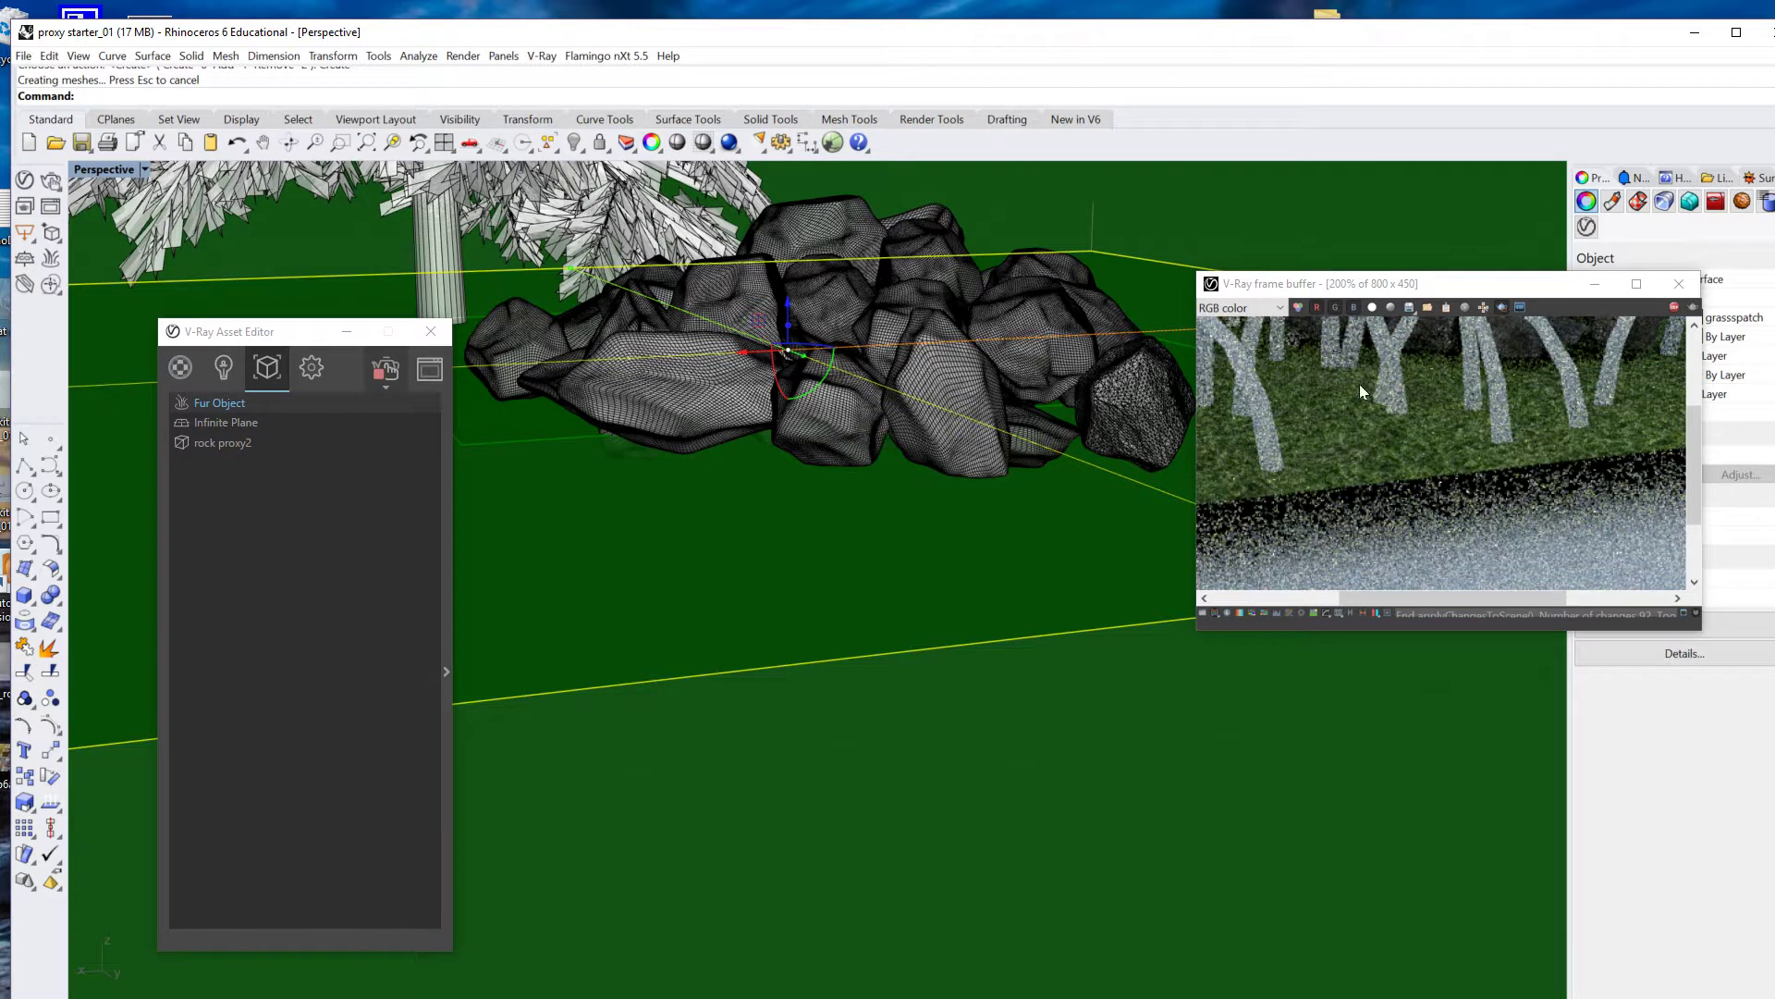
scroll(1290, 398, down, 2)
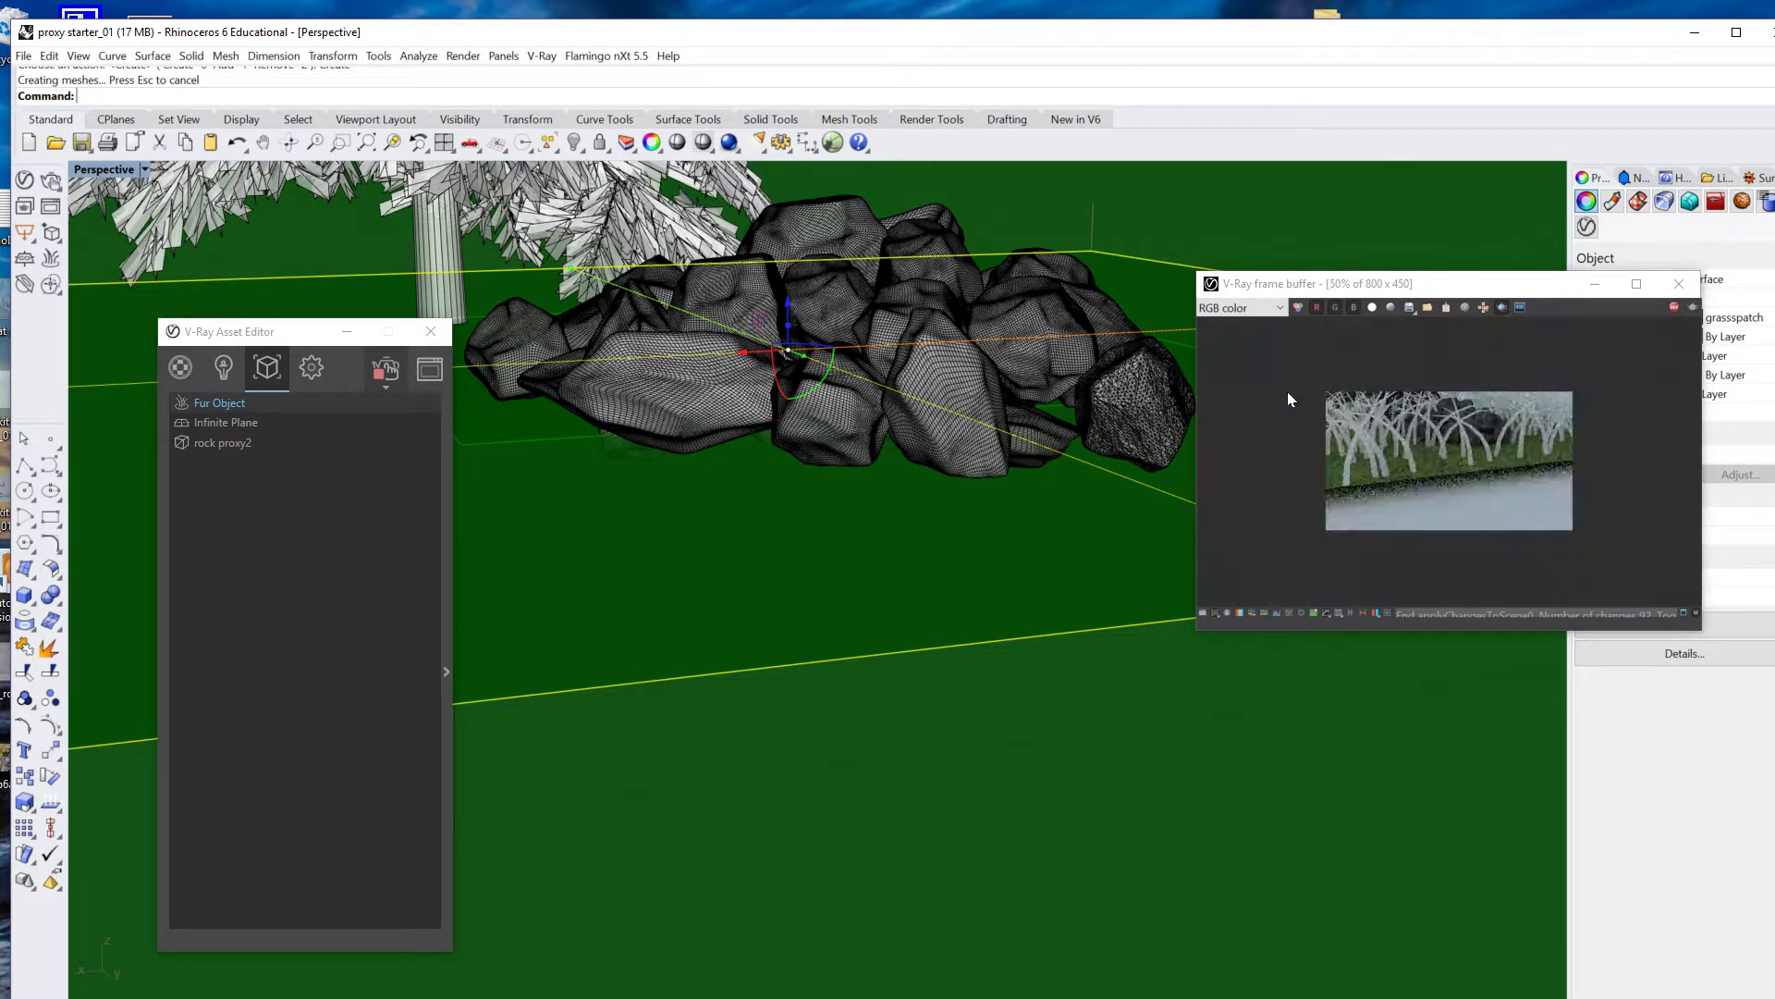
scroll(1283, 383, up, 1)
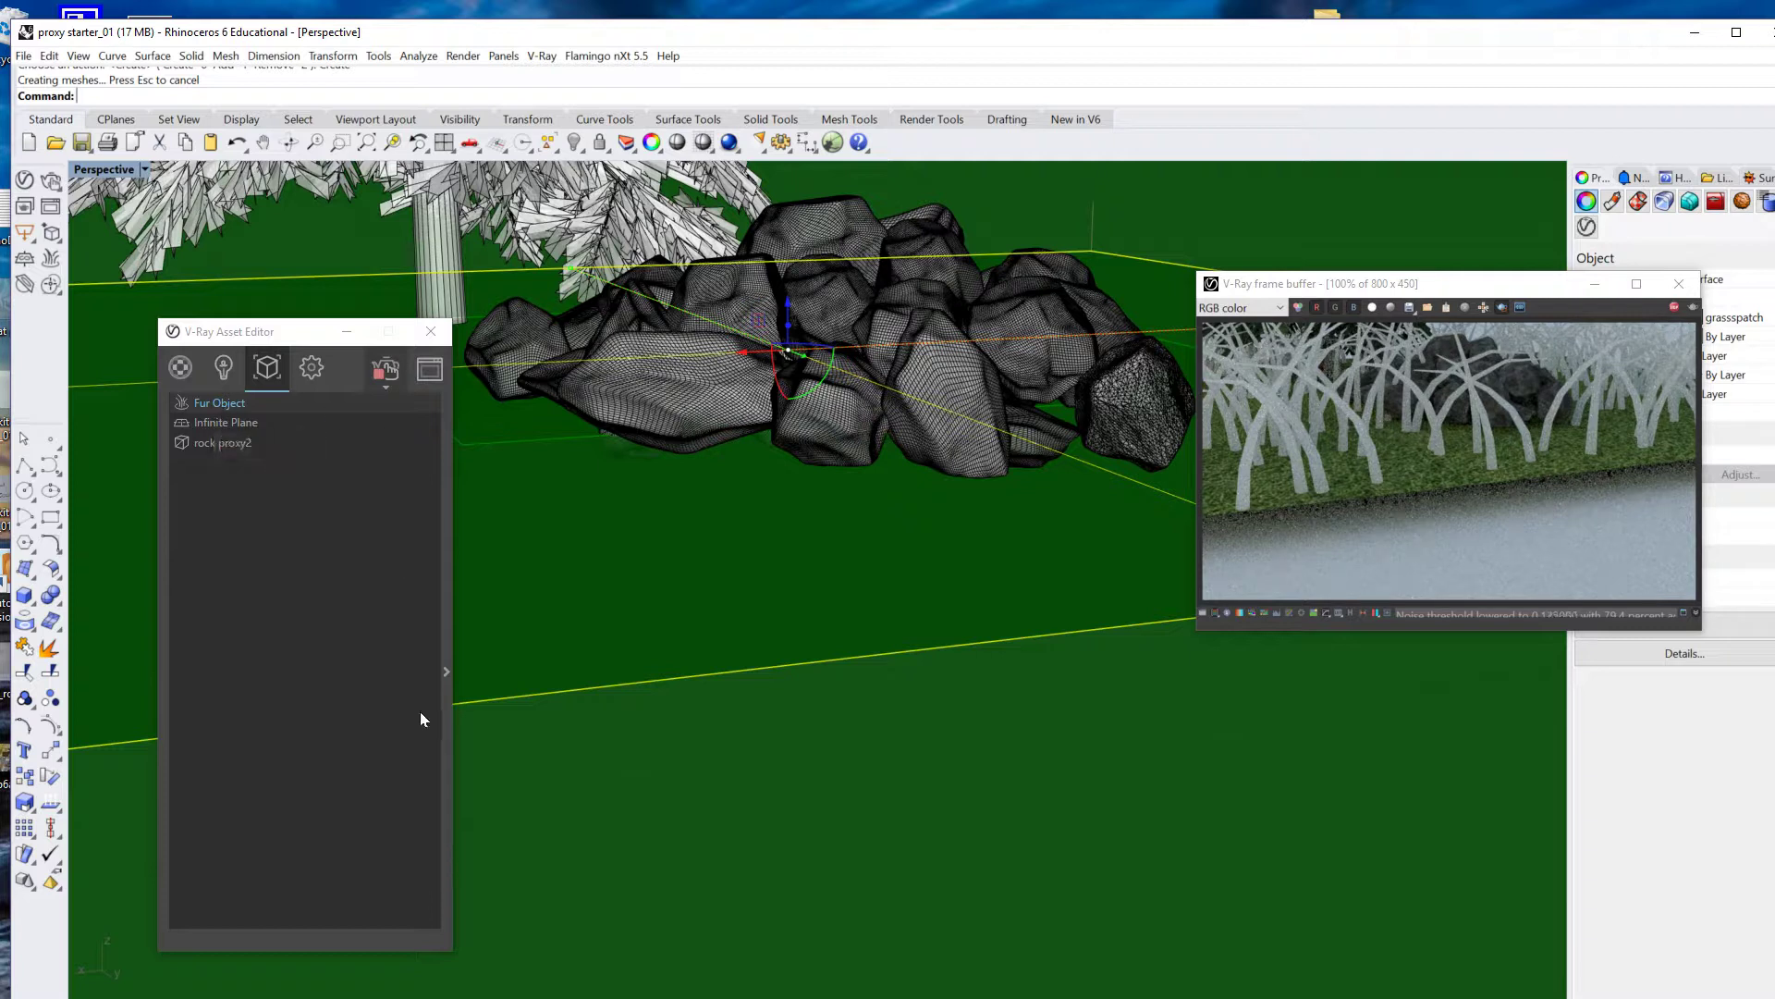
click(446, 672)
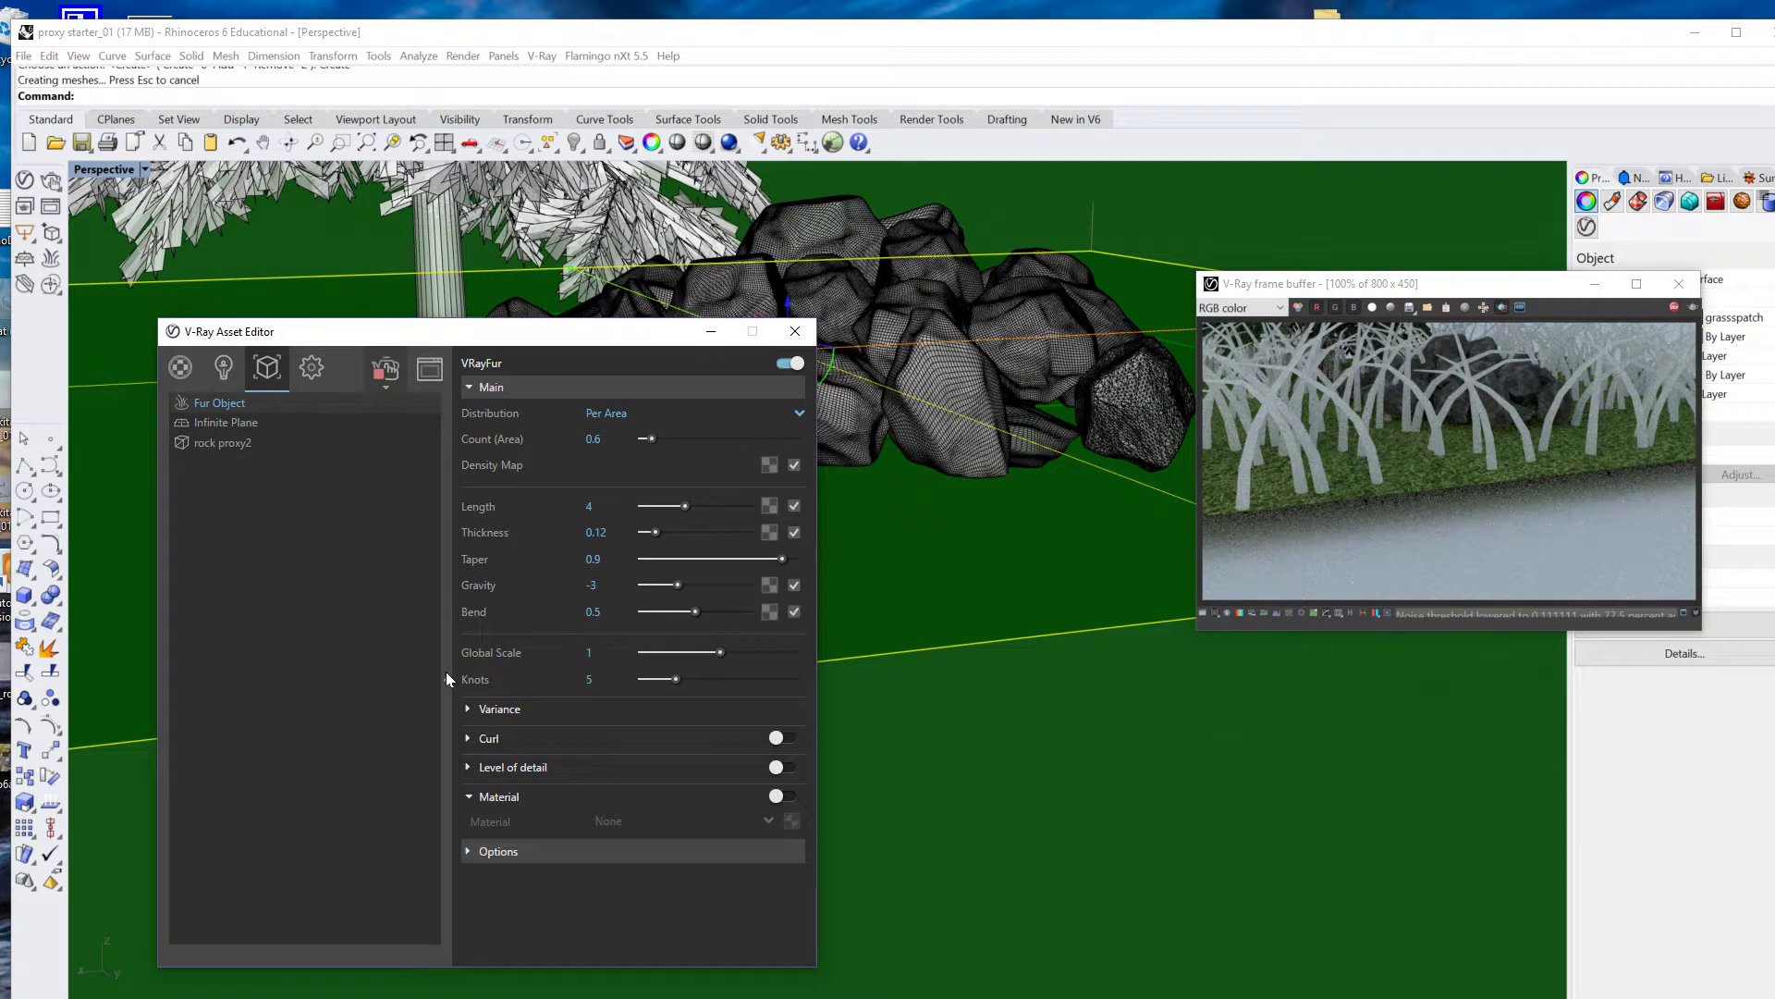
drag(569, 344, 496, 309)
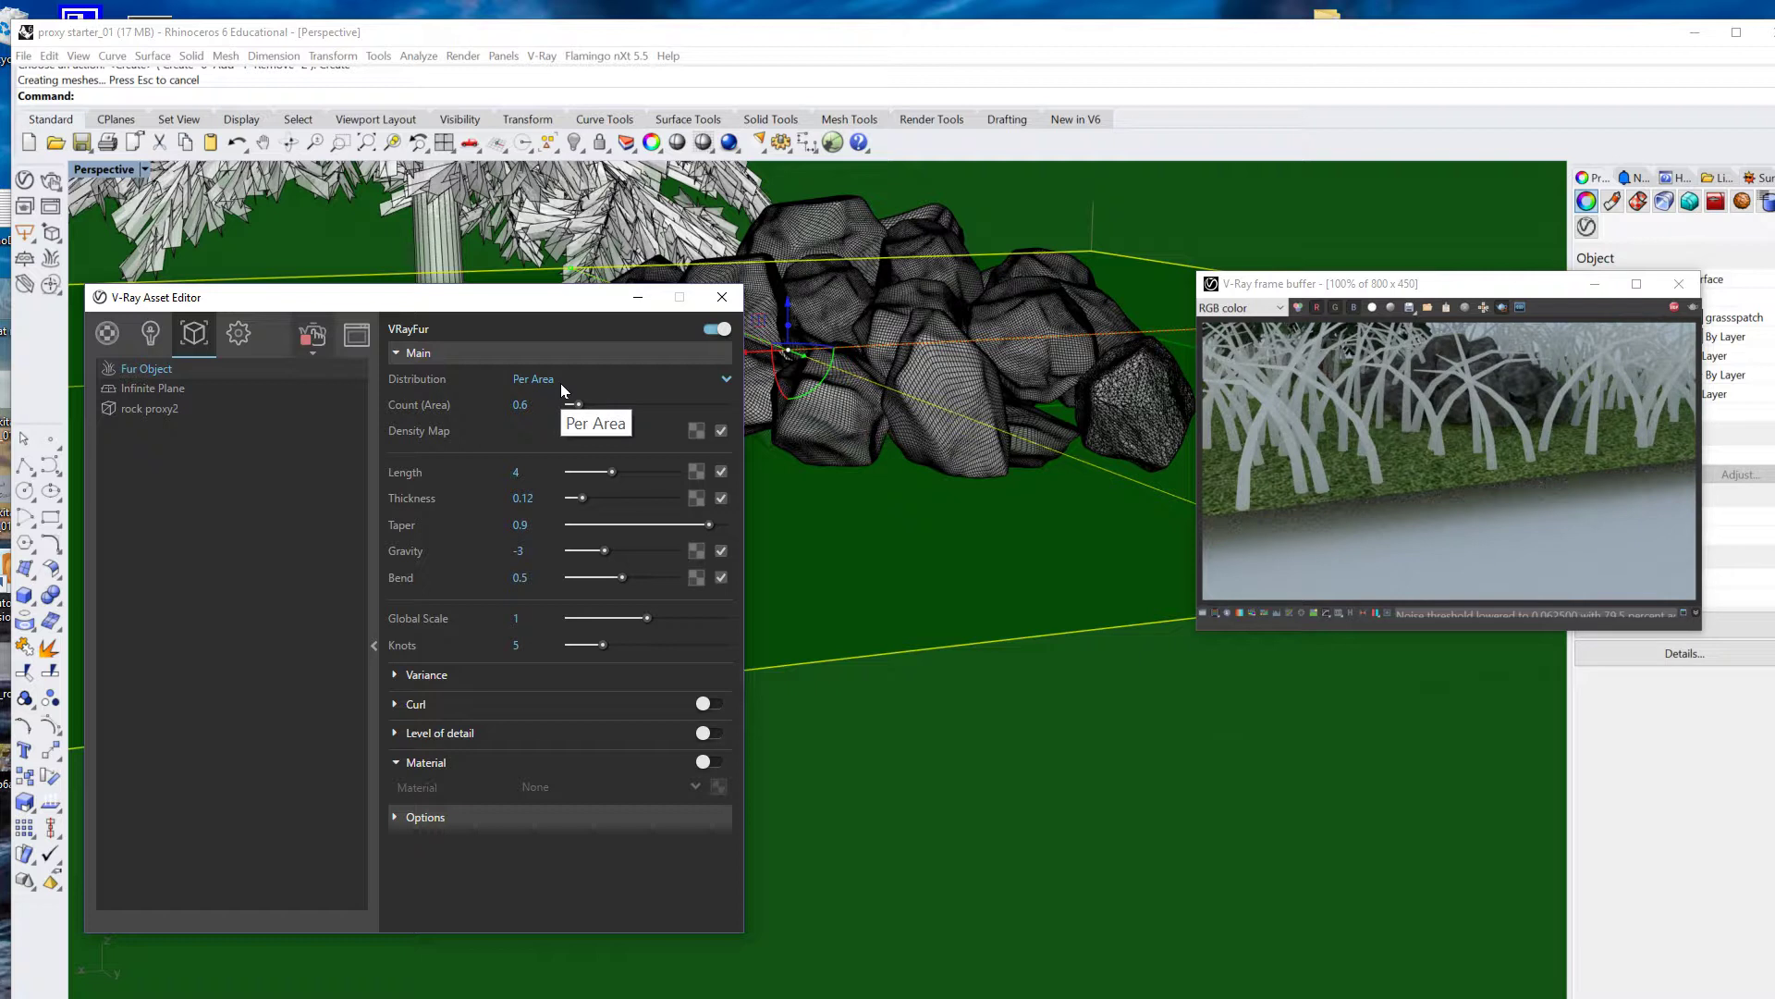
click(724, 379)
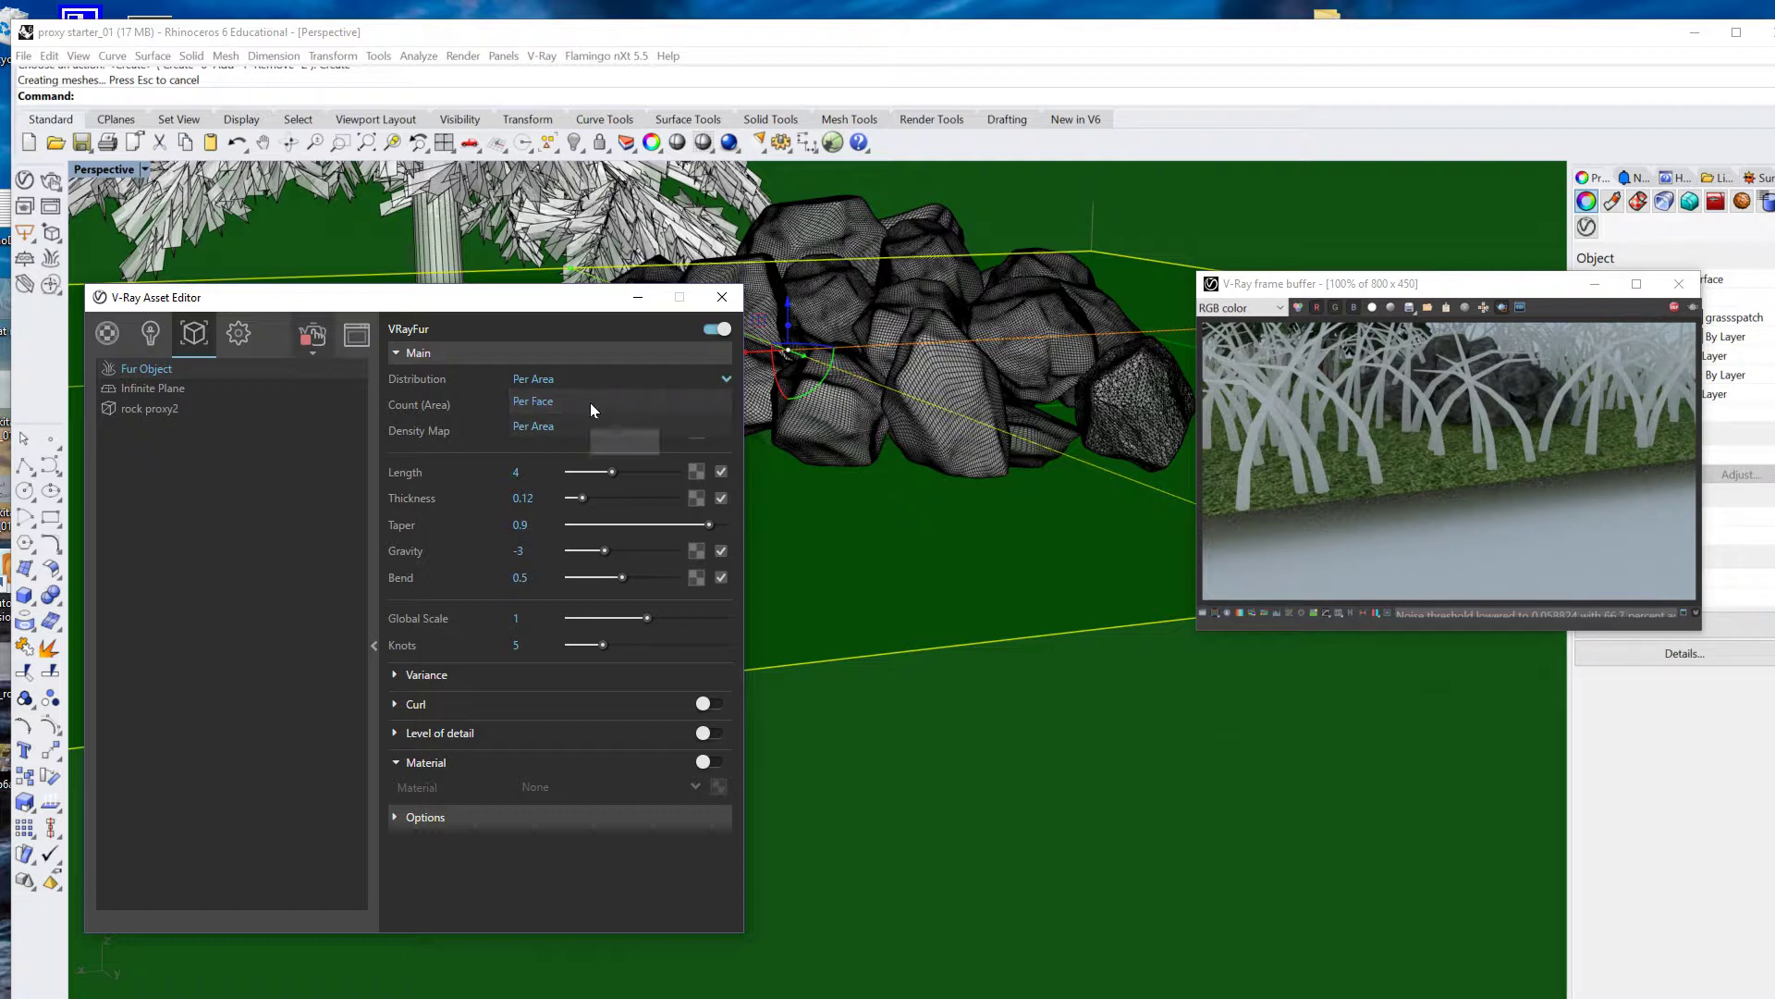
click(551, 377)
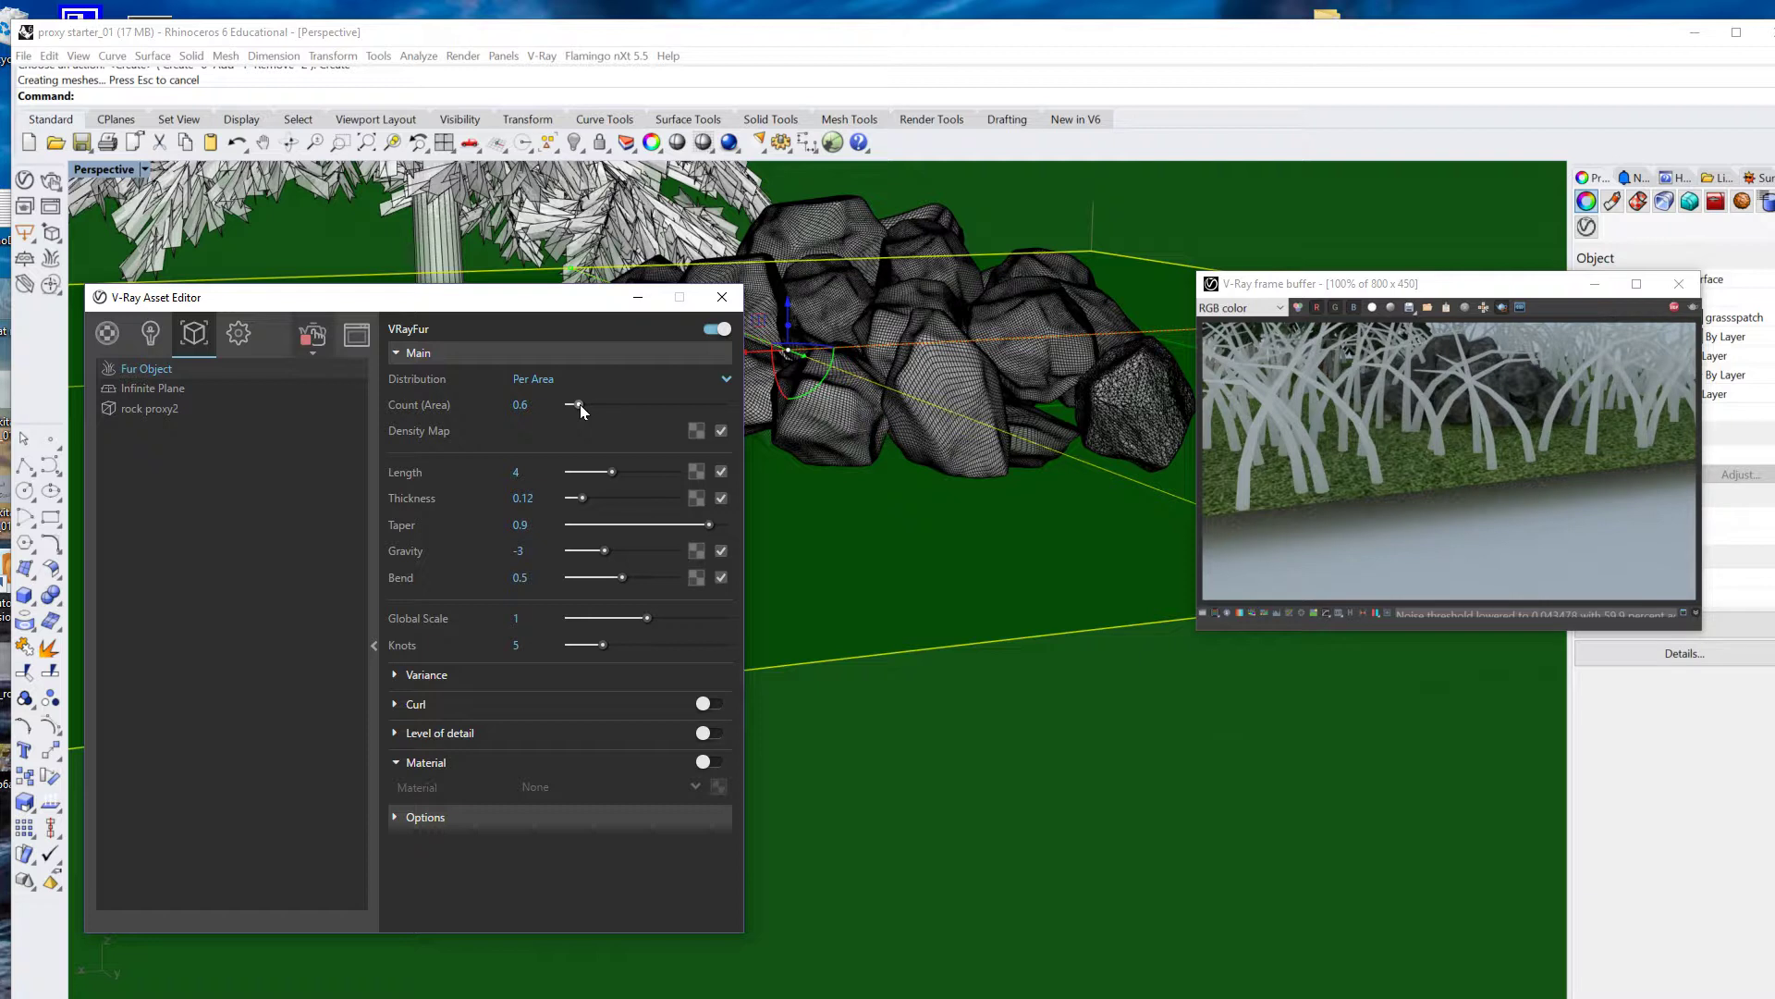
- Set the fur Count (Area) to 300 and check the dense render from a lower angle
click(529, 405)
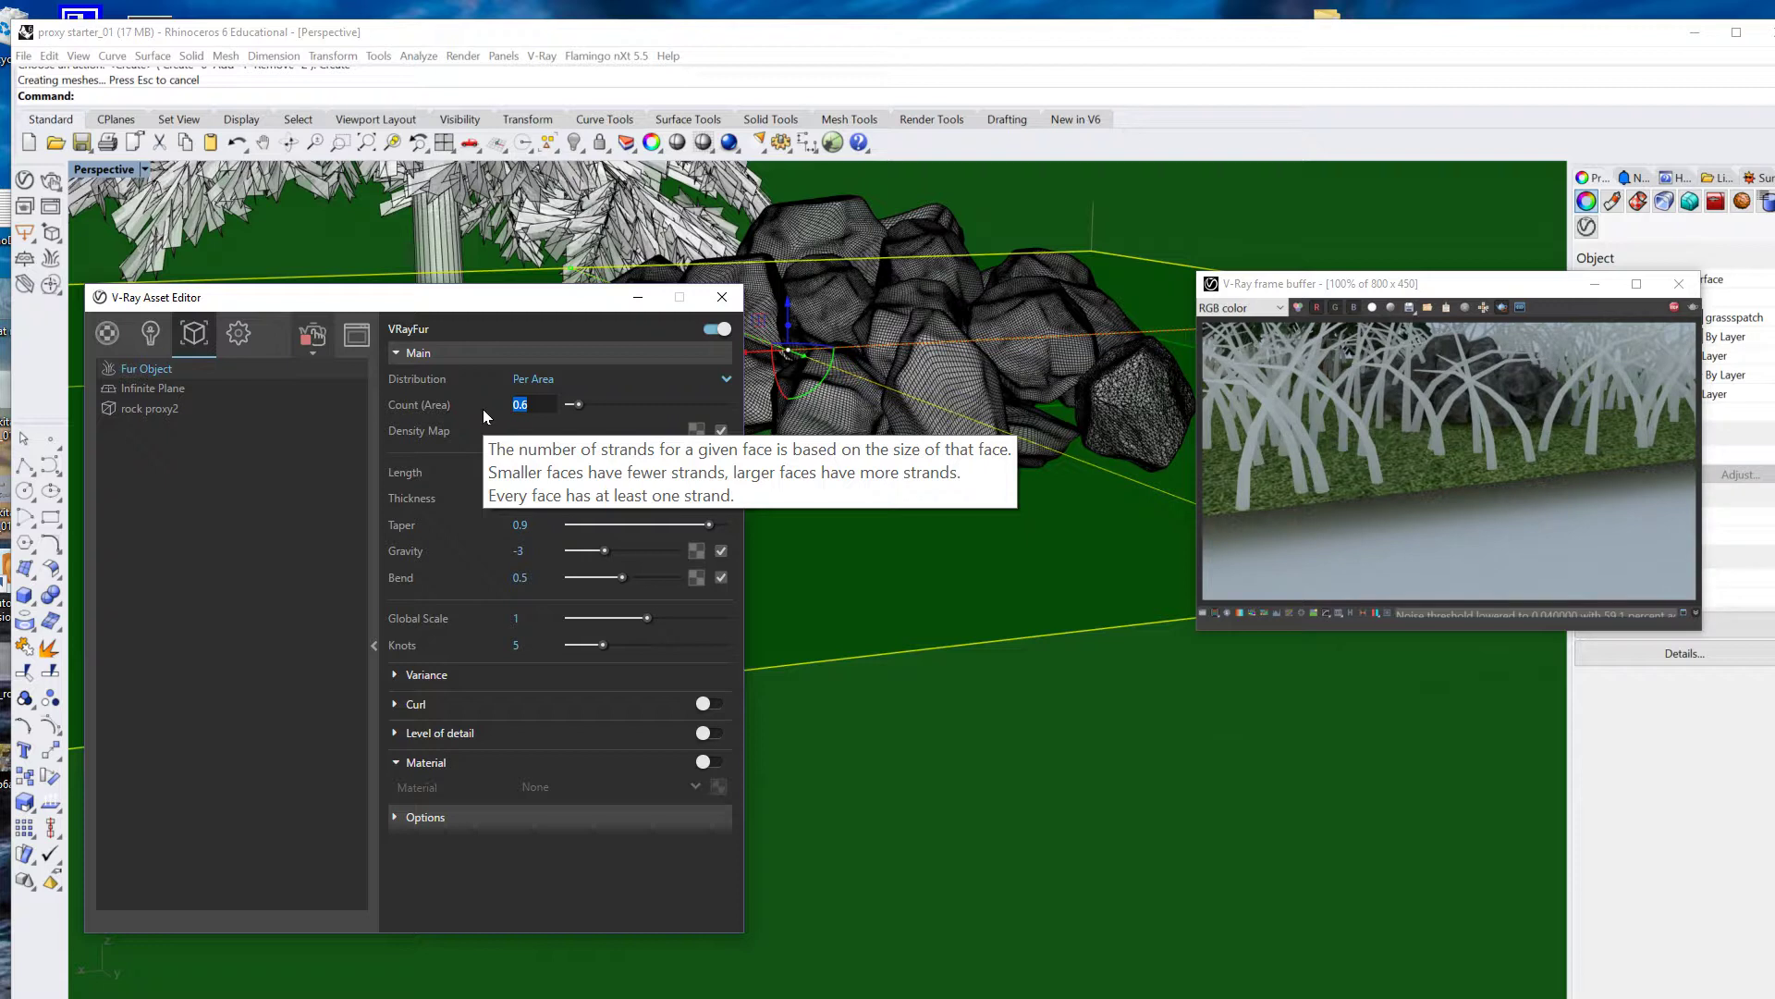
text(300)
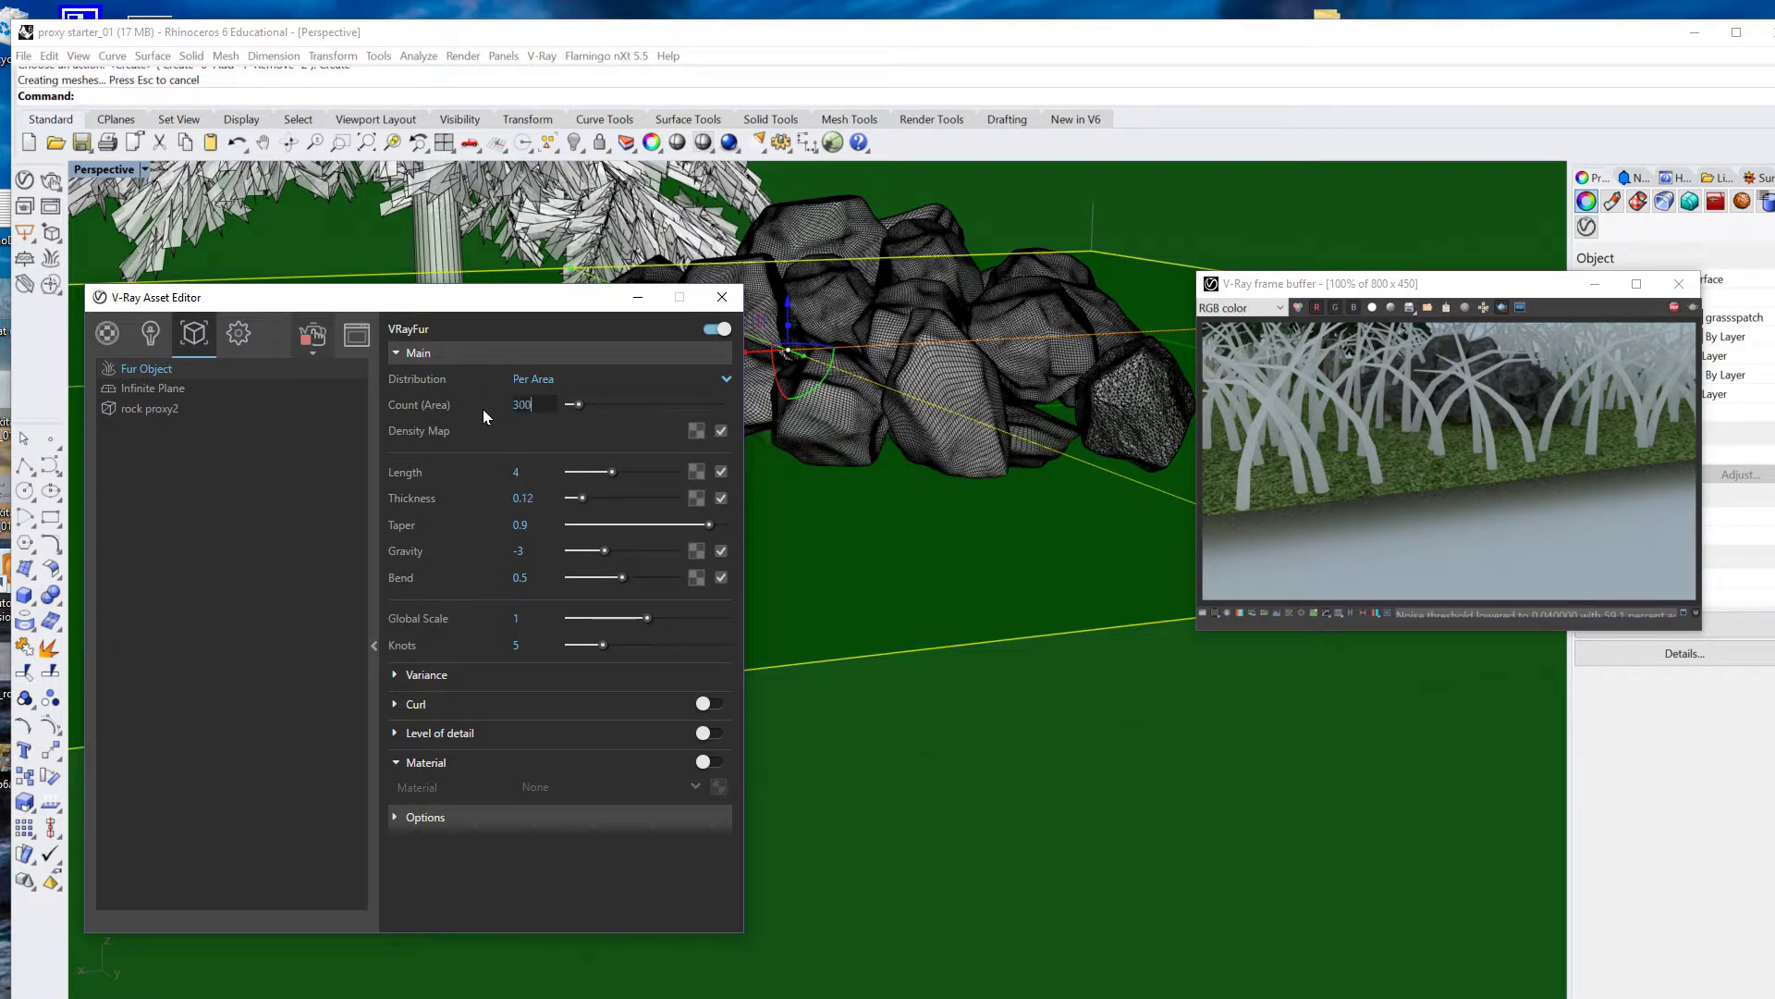
mouse_move(488, 436)
key(Return)
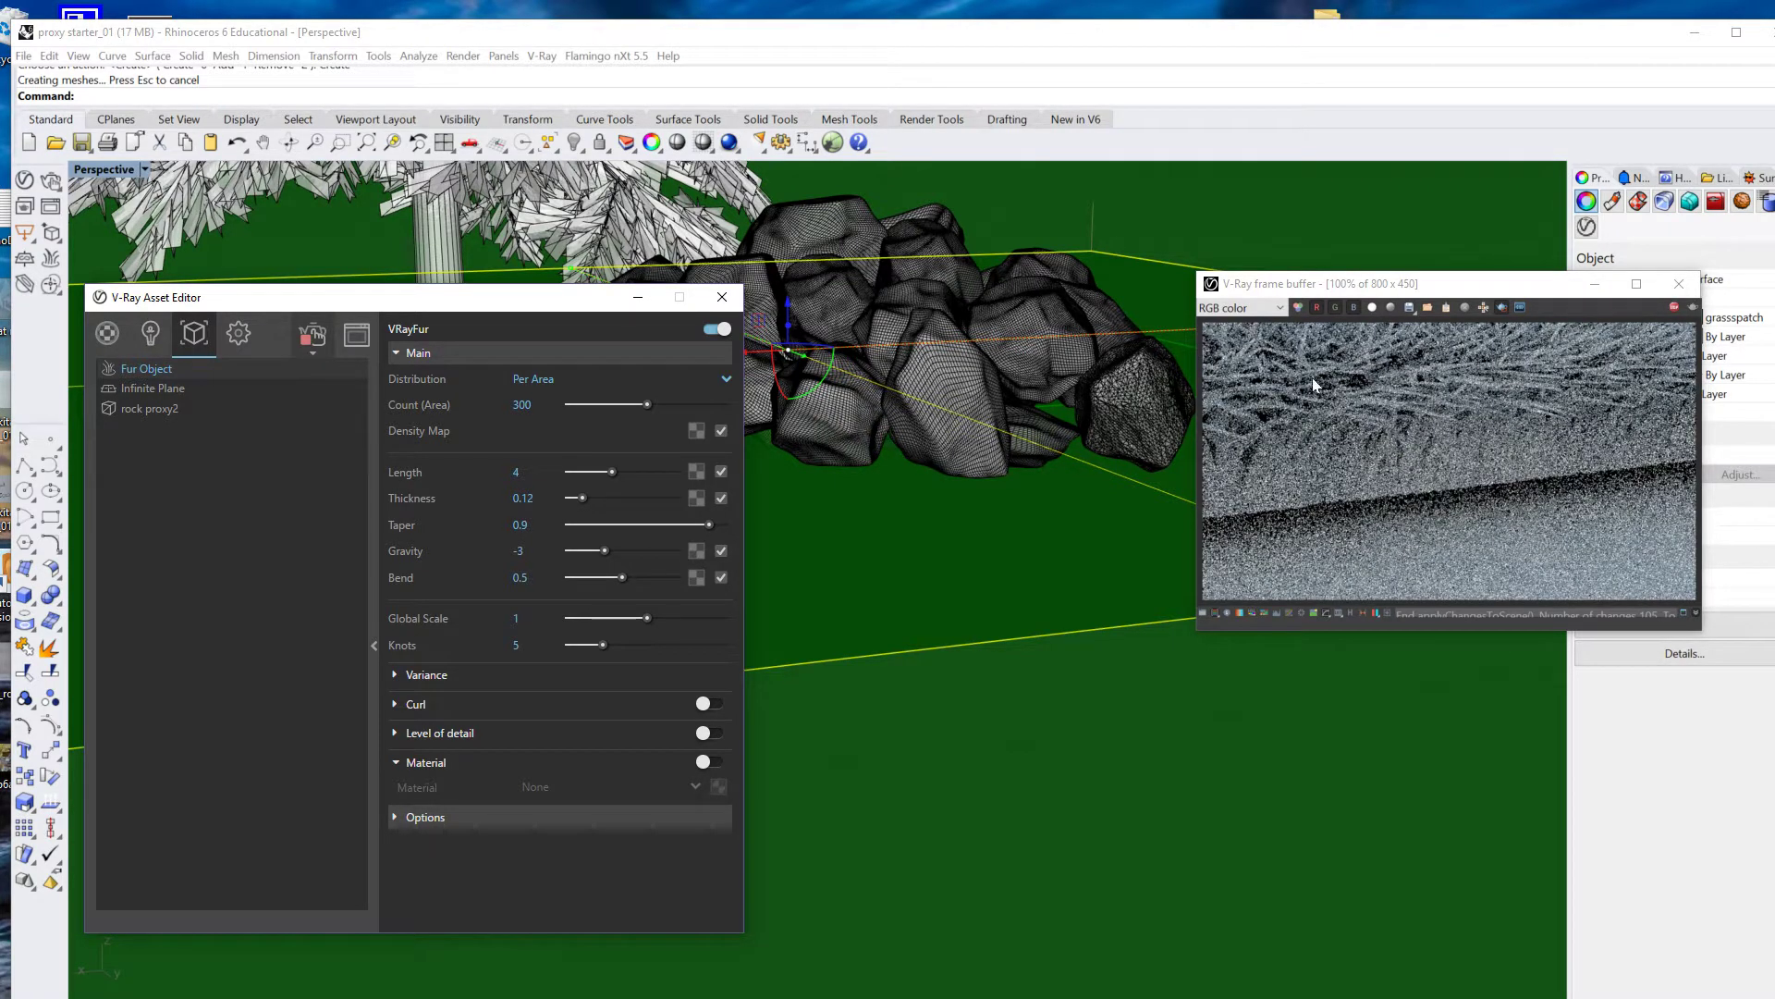
scroll(1037, 570, down, 2)
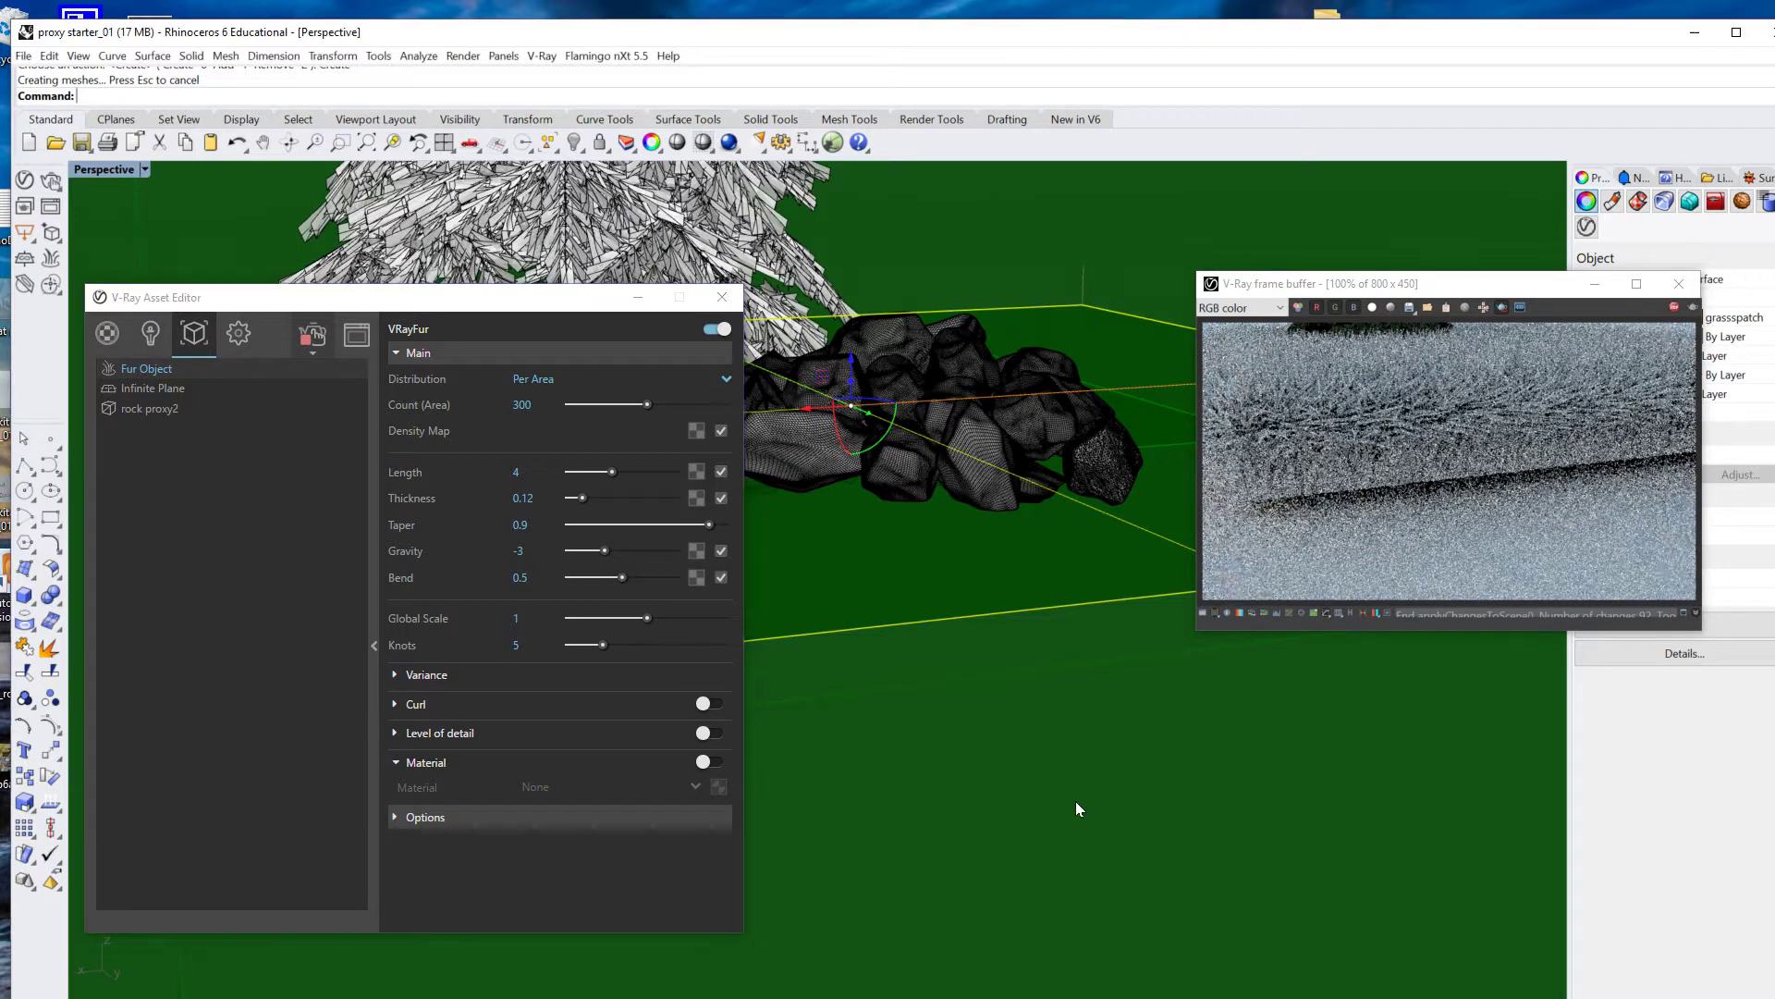
right_drag(1074, 801, 1058, 840)
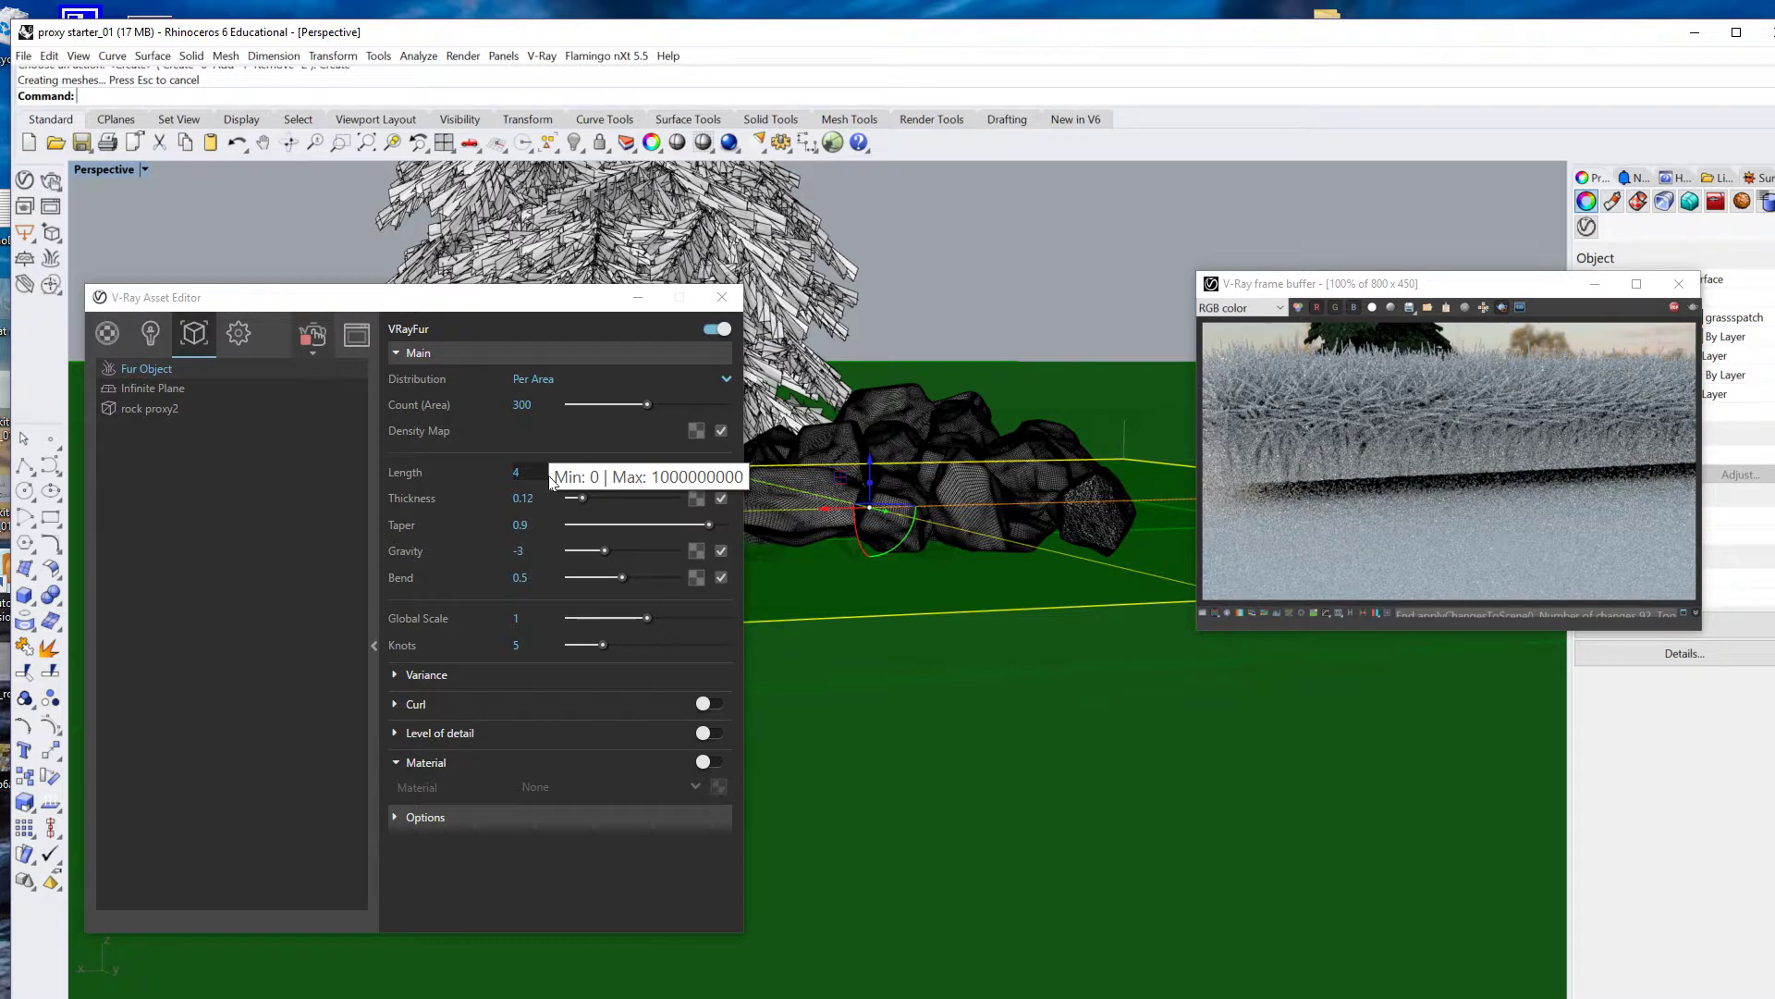
- Change the fur Length from 4 to .5
click(511, 472)
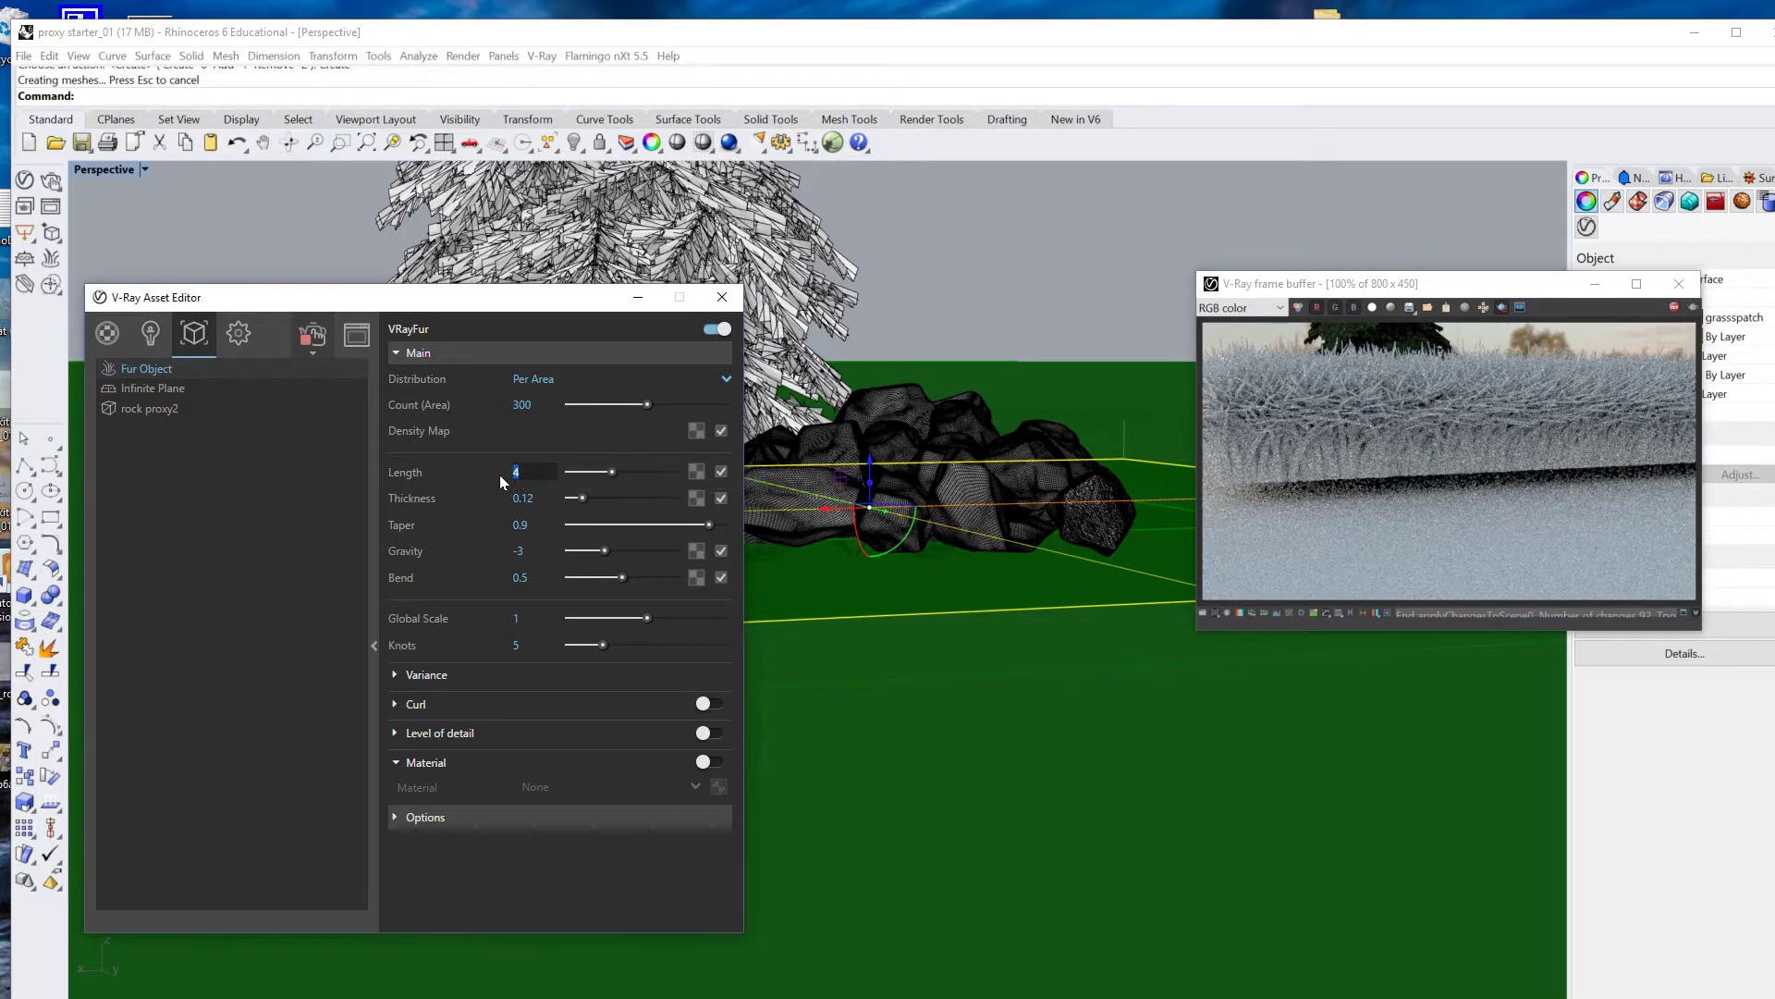
text(.5)
key(Return)
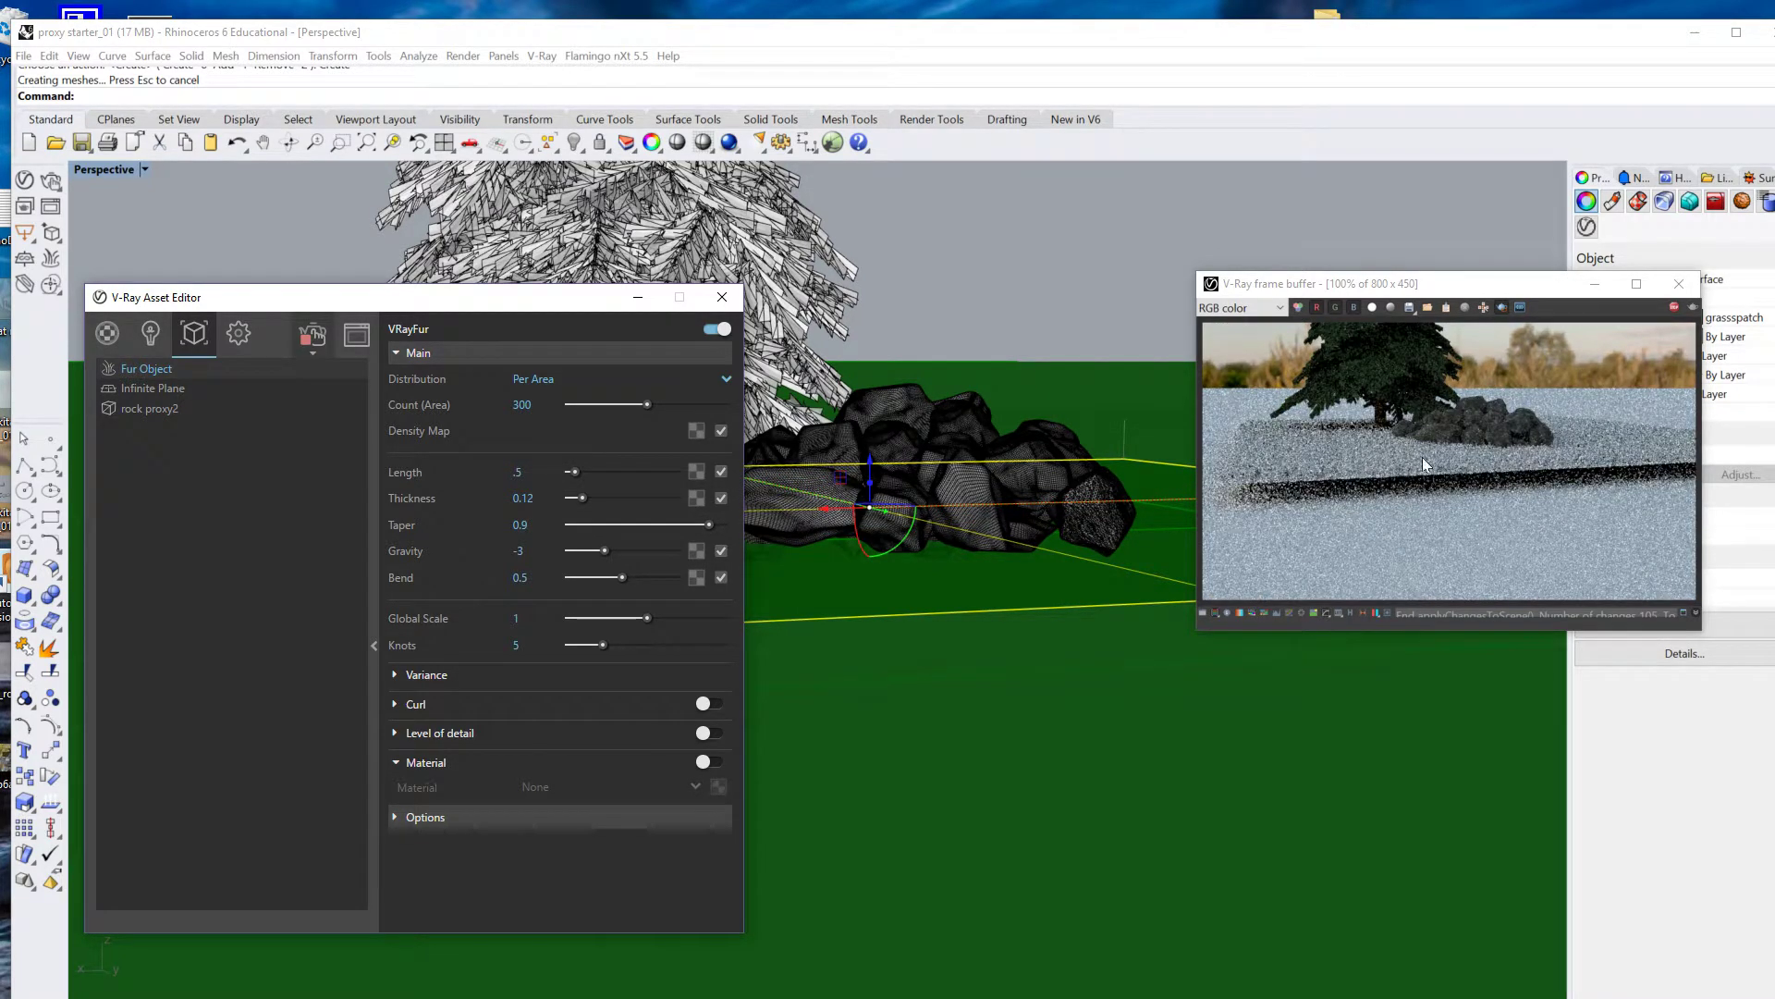
scroll(1017, 541, up, 5)
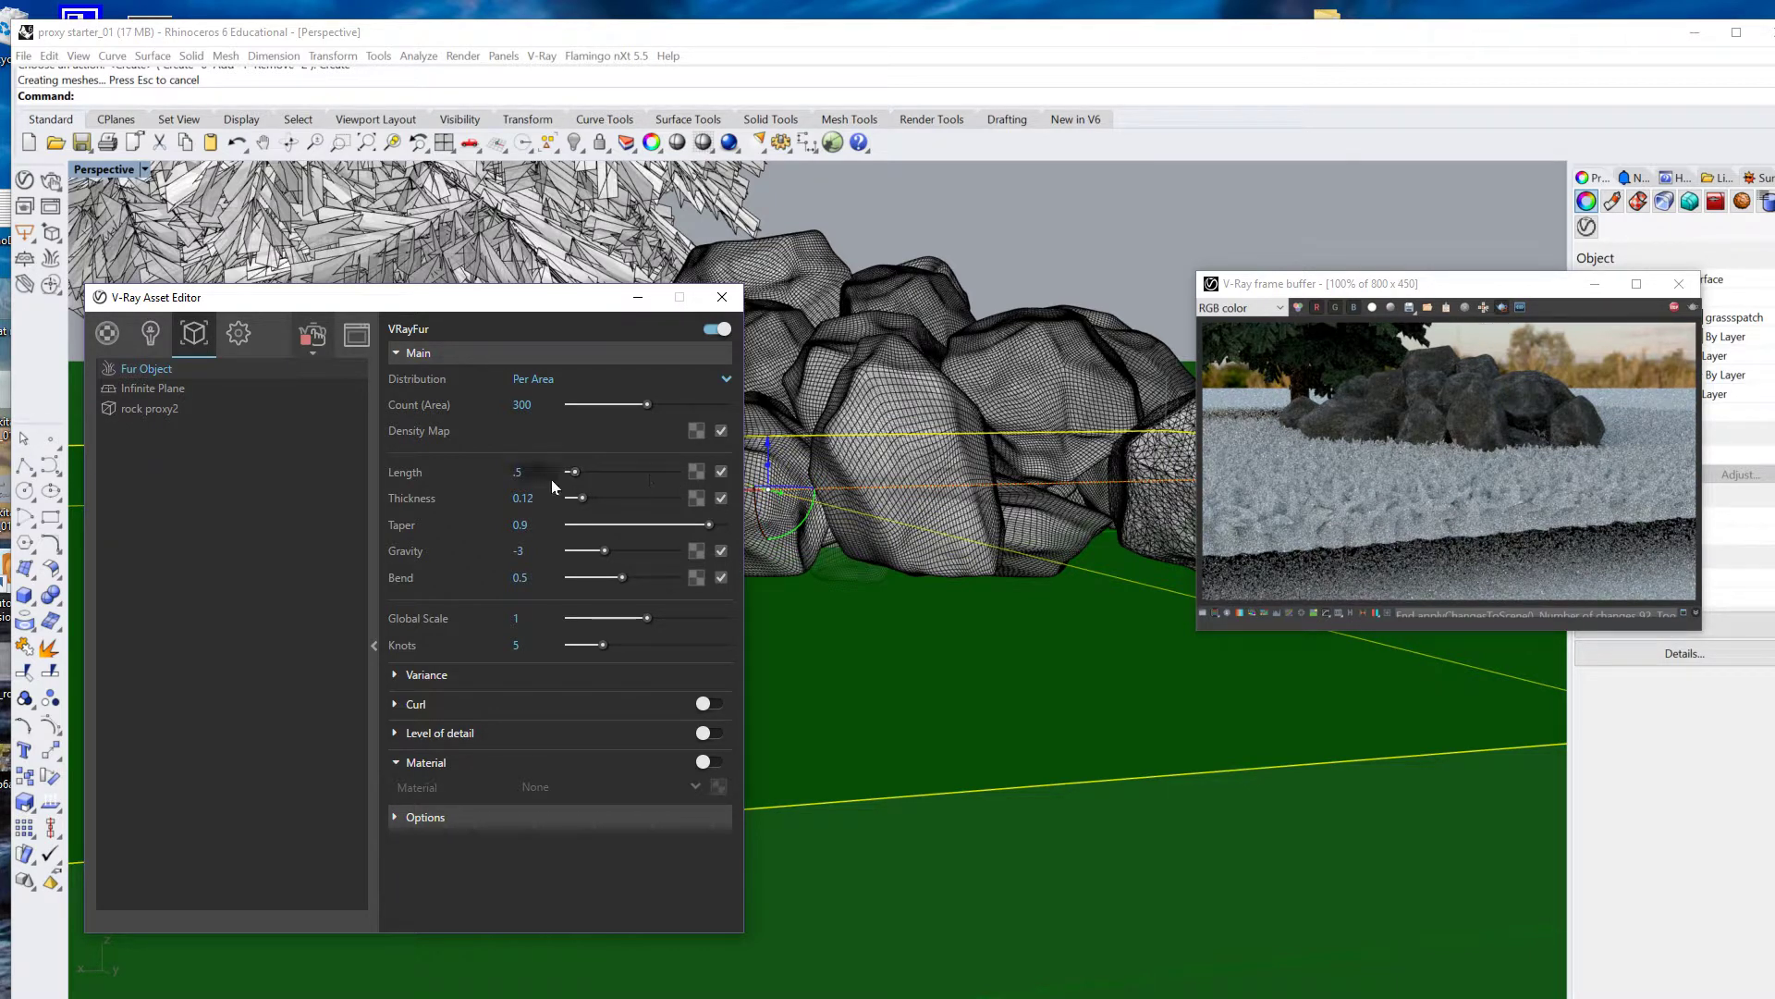
- Shorten the fur Length further, from .5 to .05
click(516, 472)
text(05)
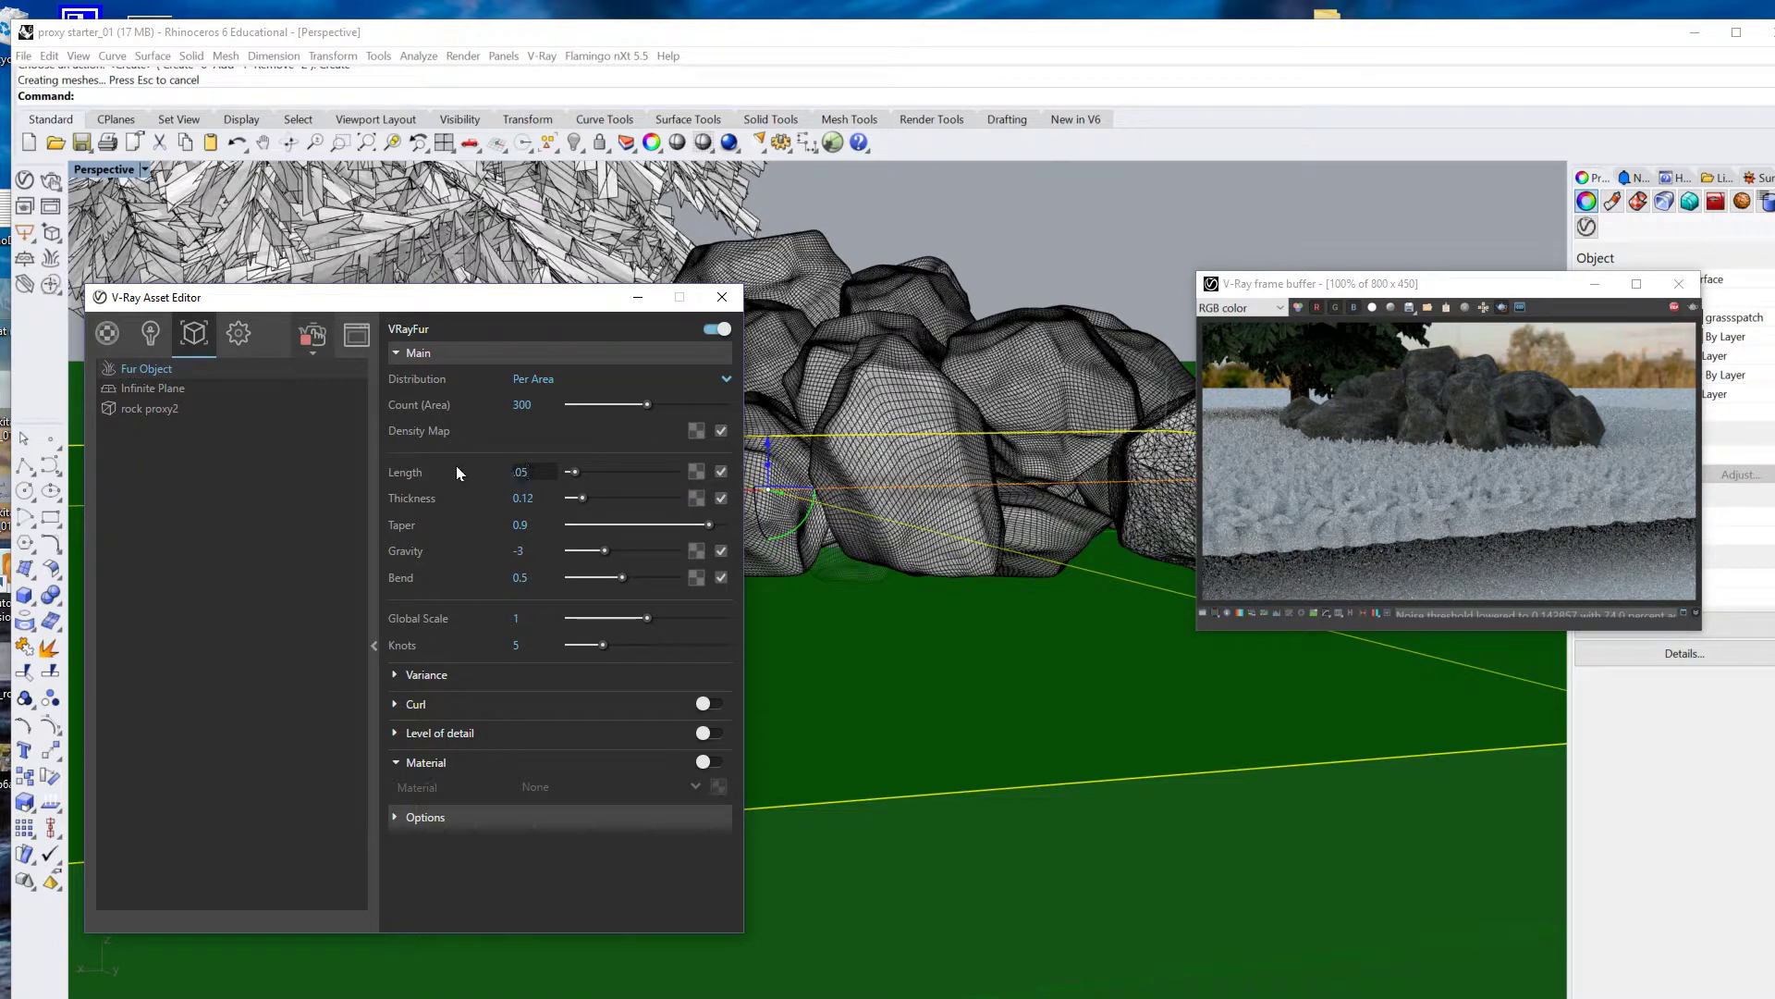
key(Return)
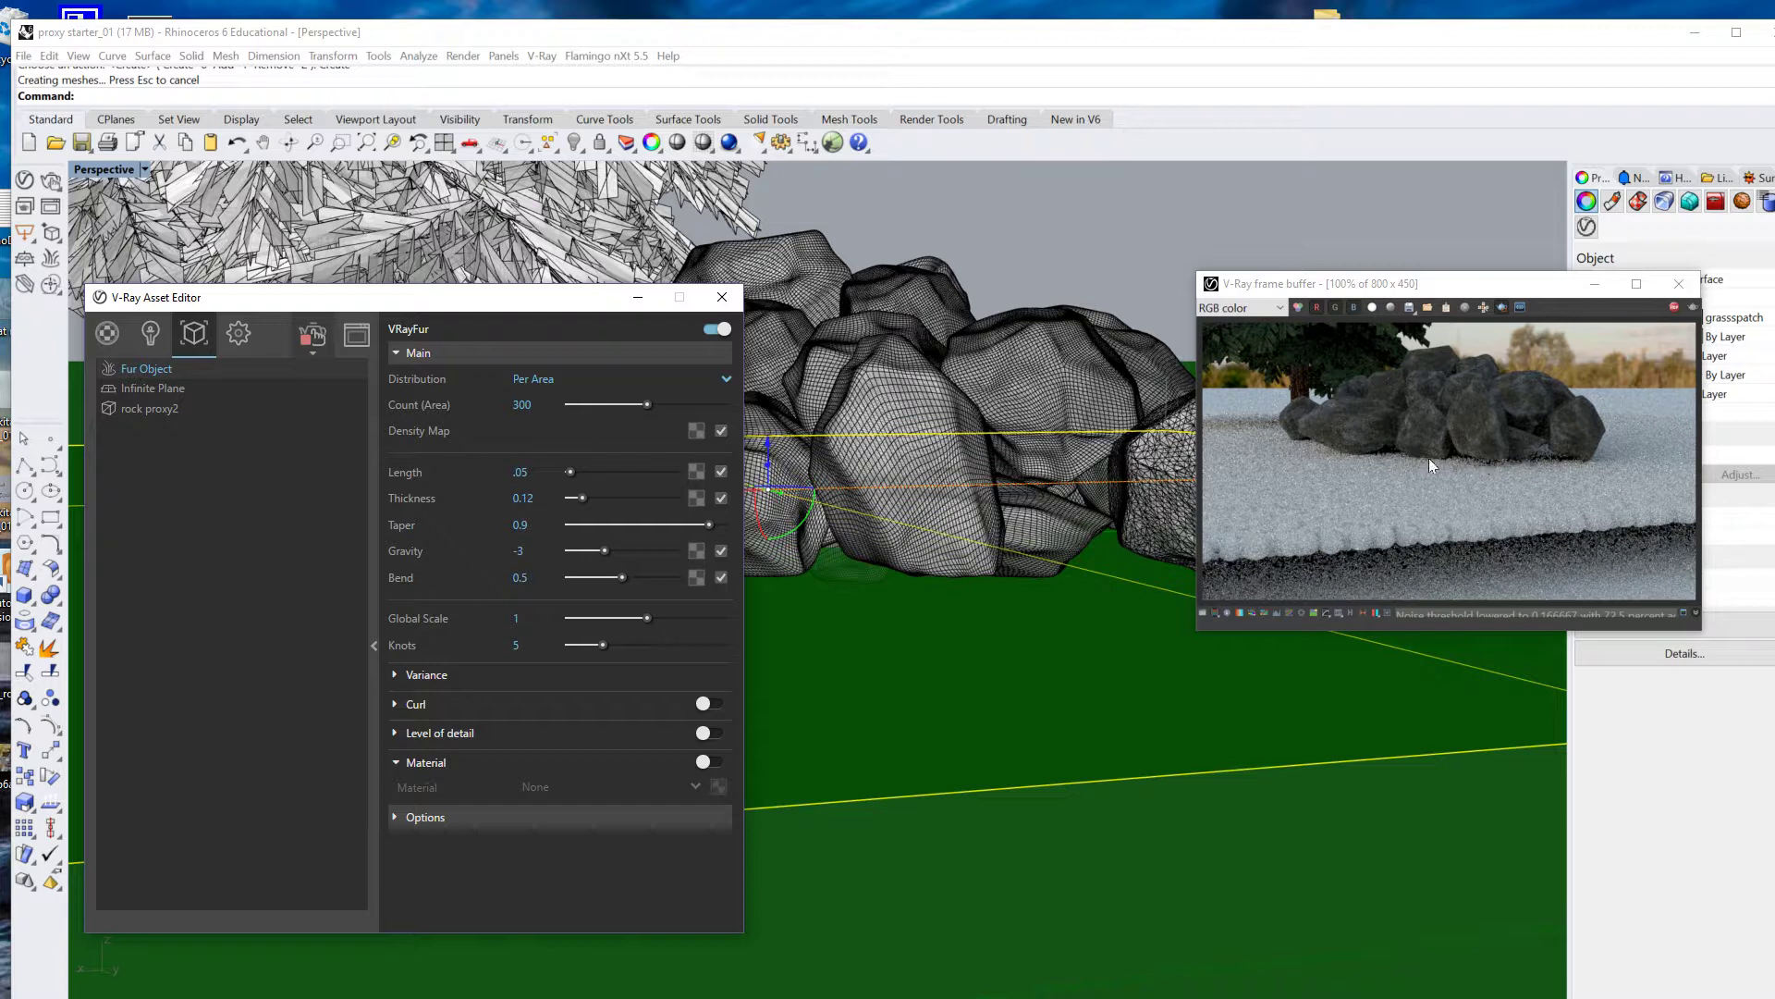
- Set the fur Thickness to 1, then refine it to .005
click(536, 502)
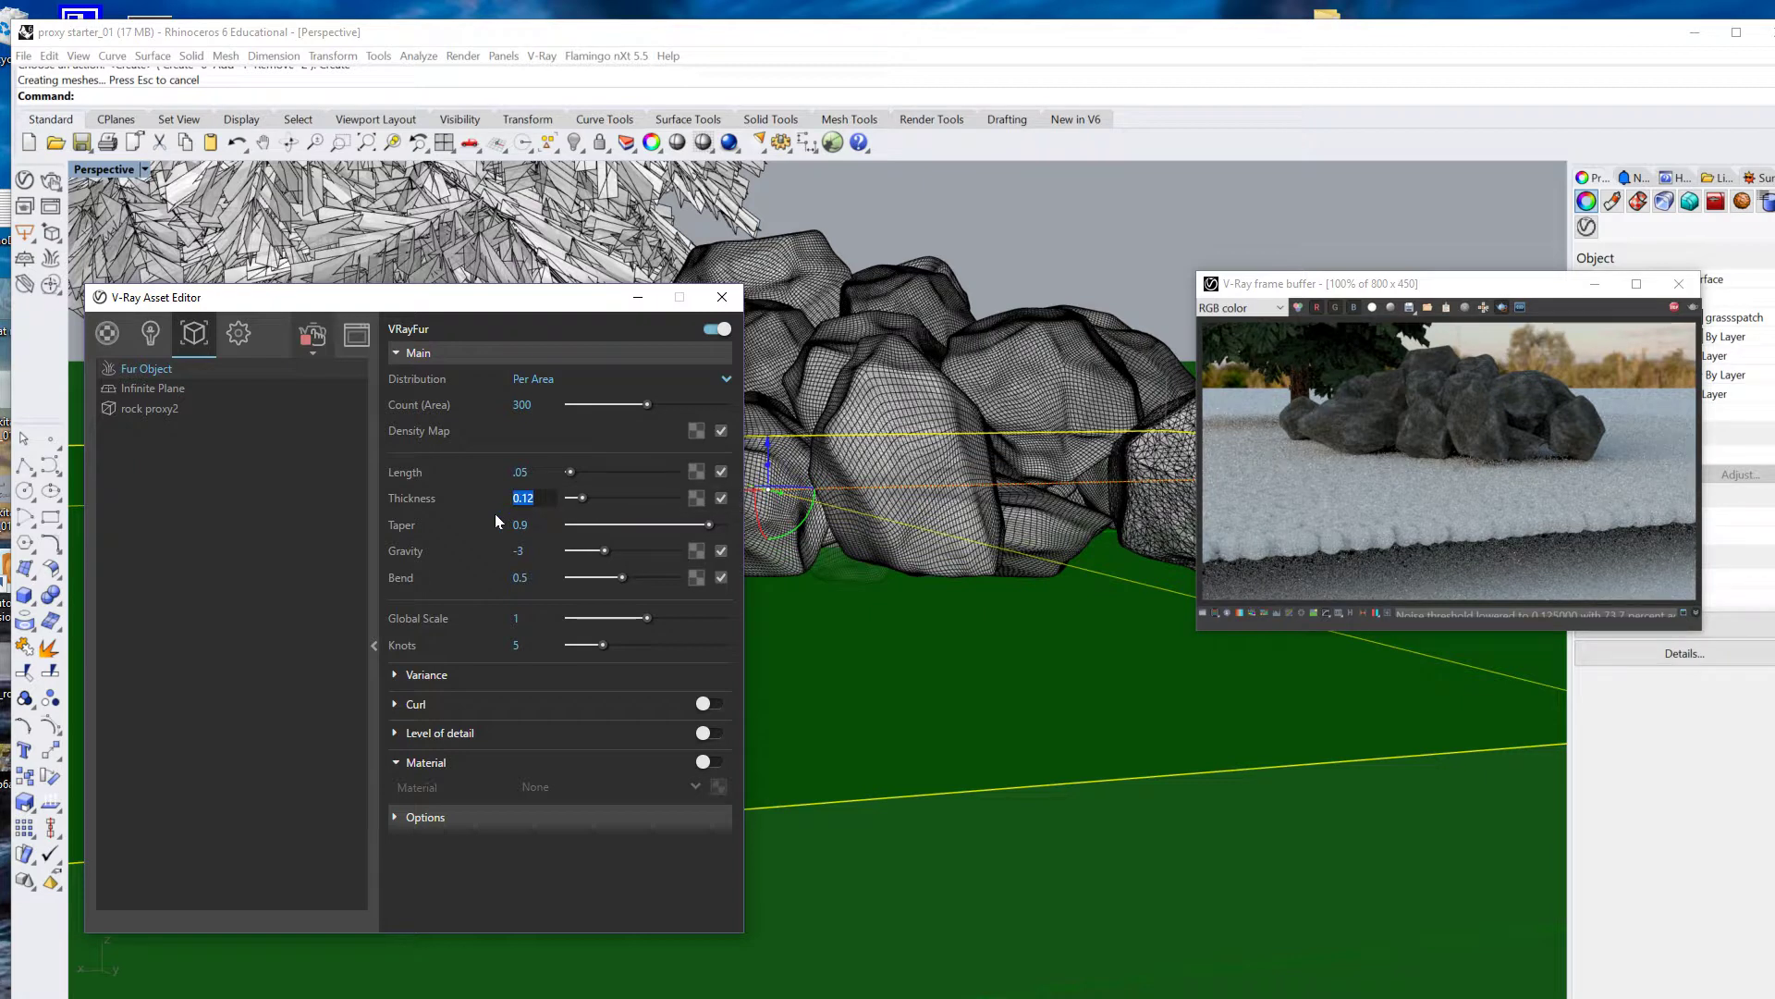
key(Return)
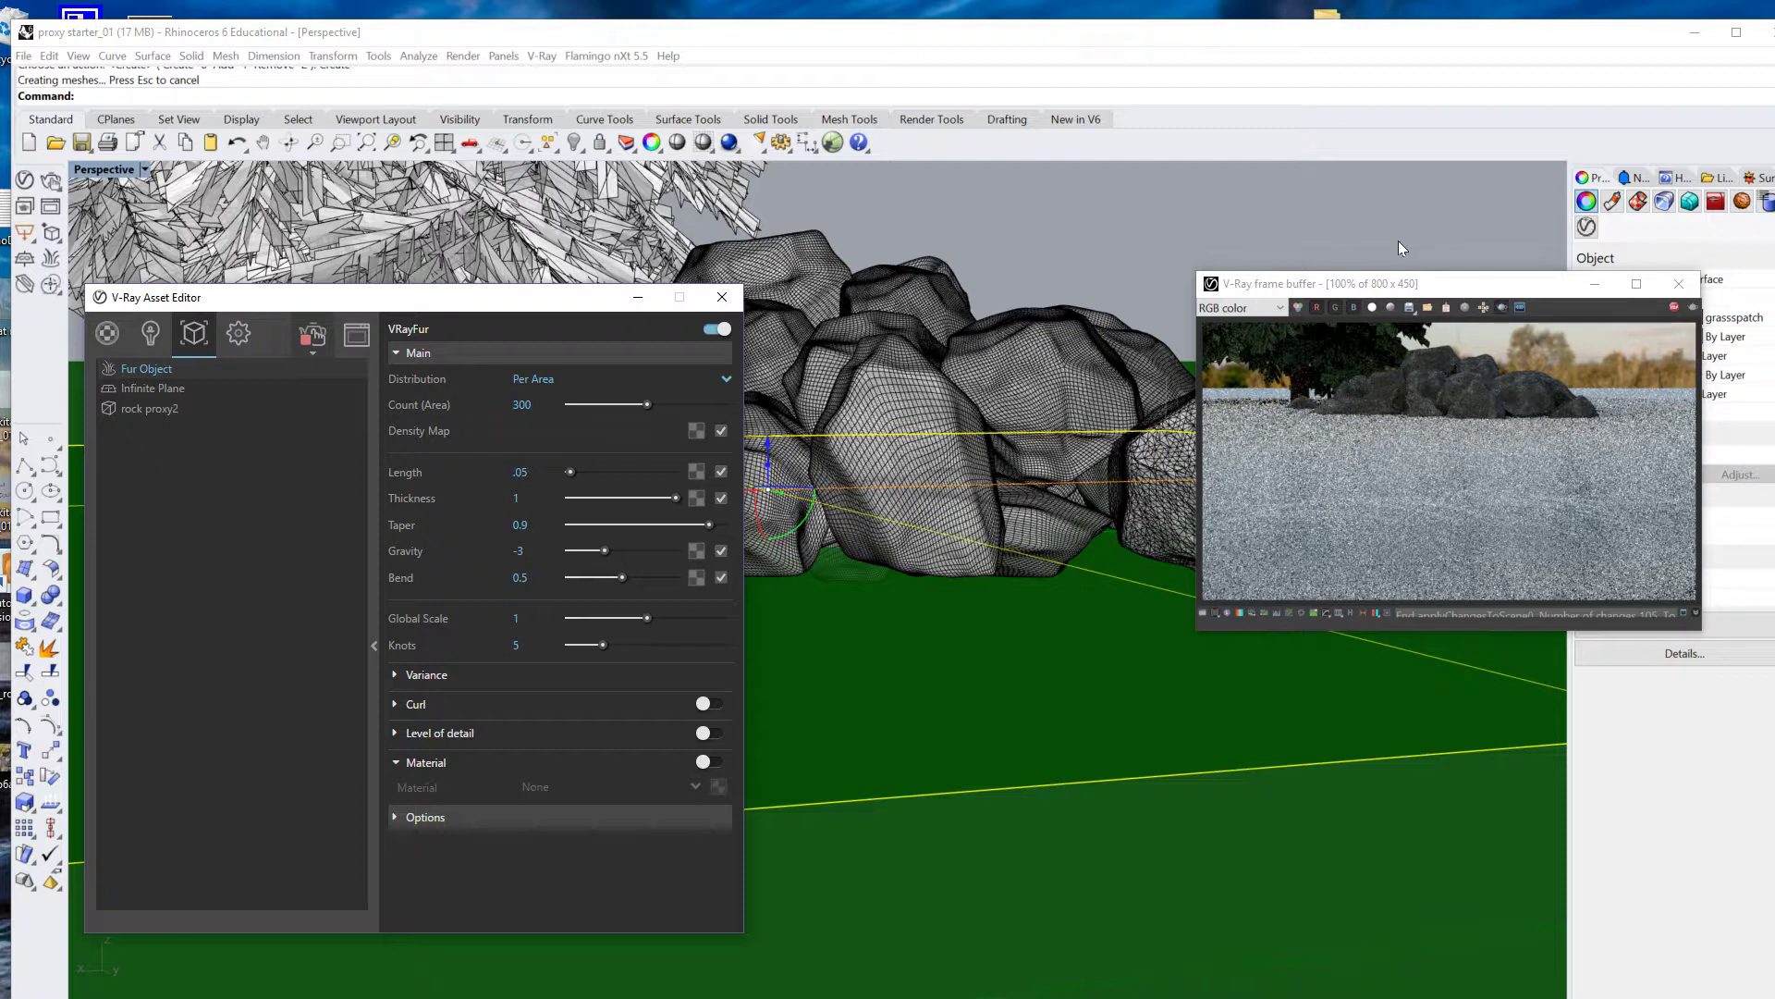
click(549, 501)
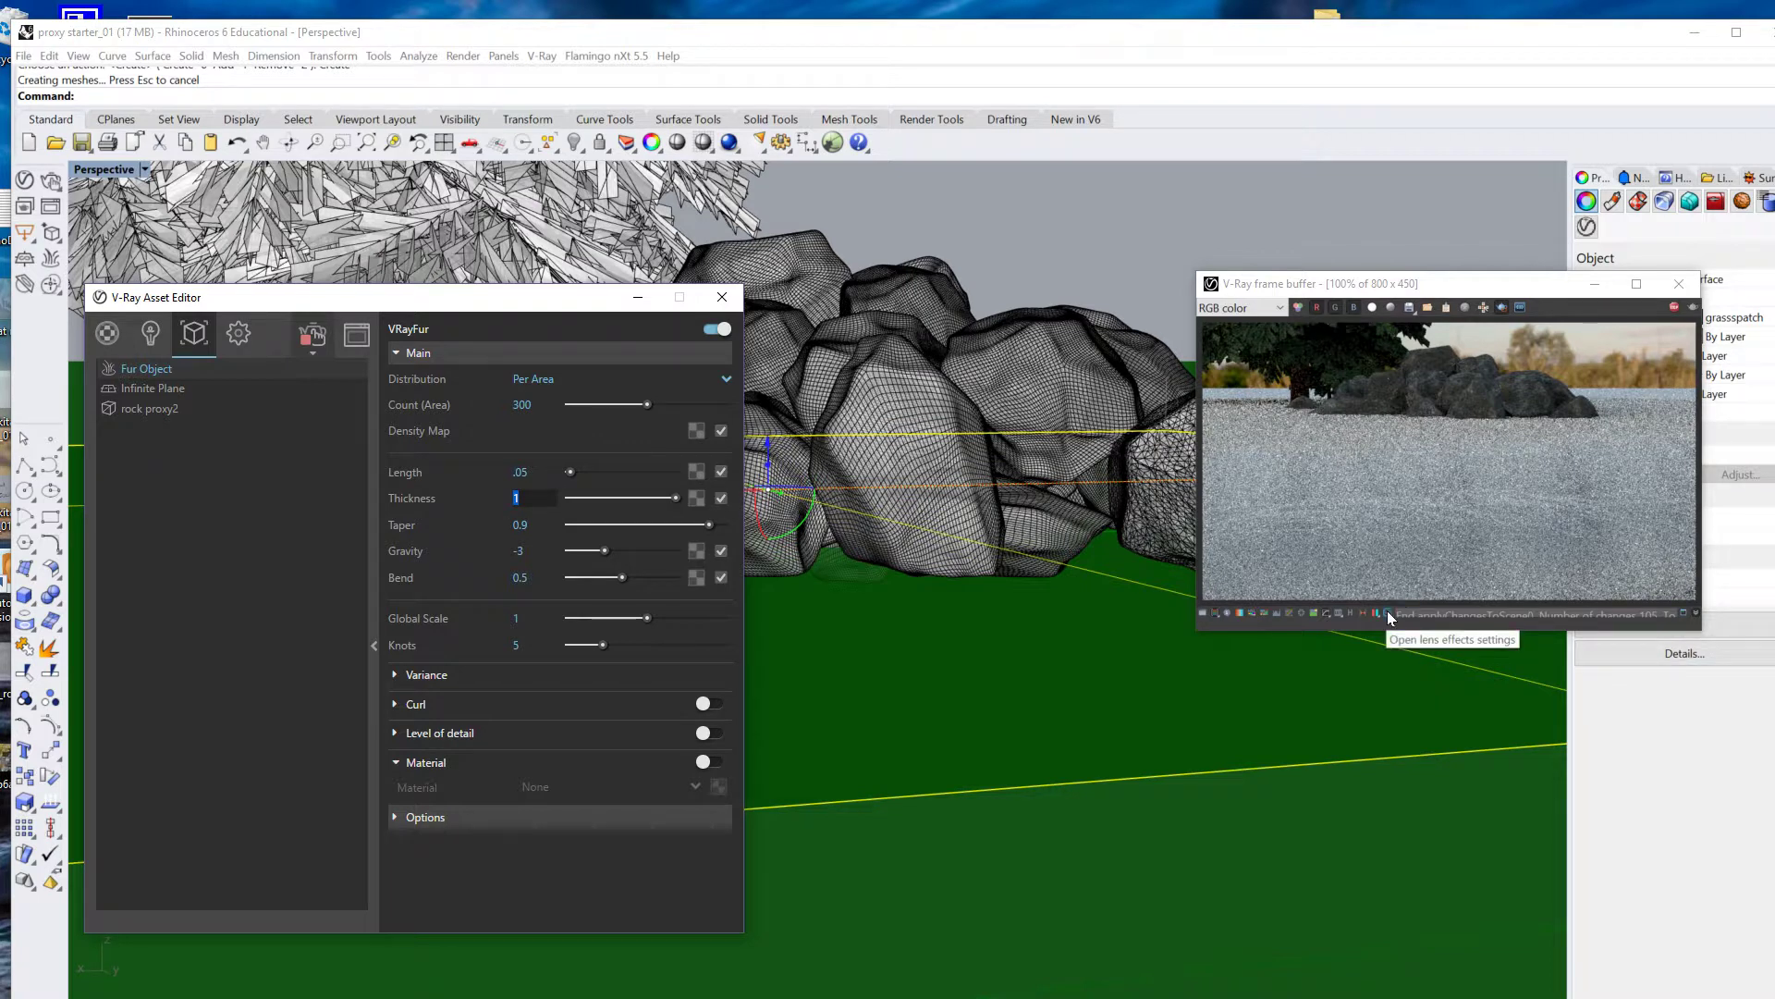
text(.005)
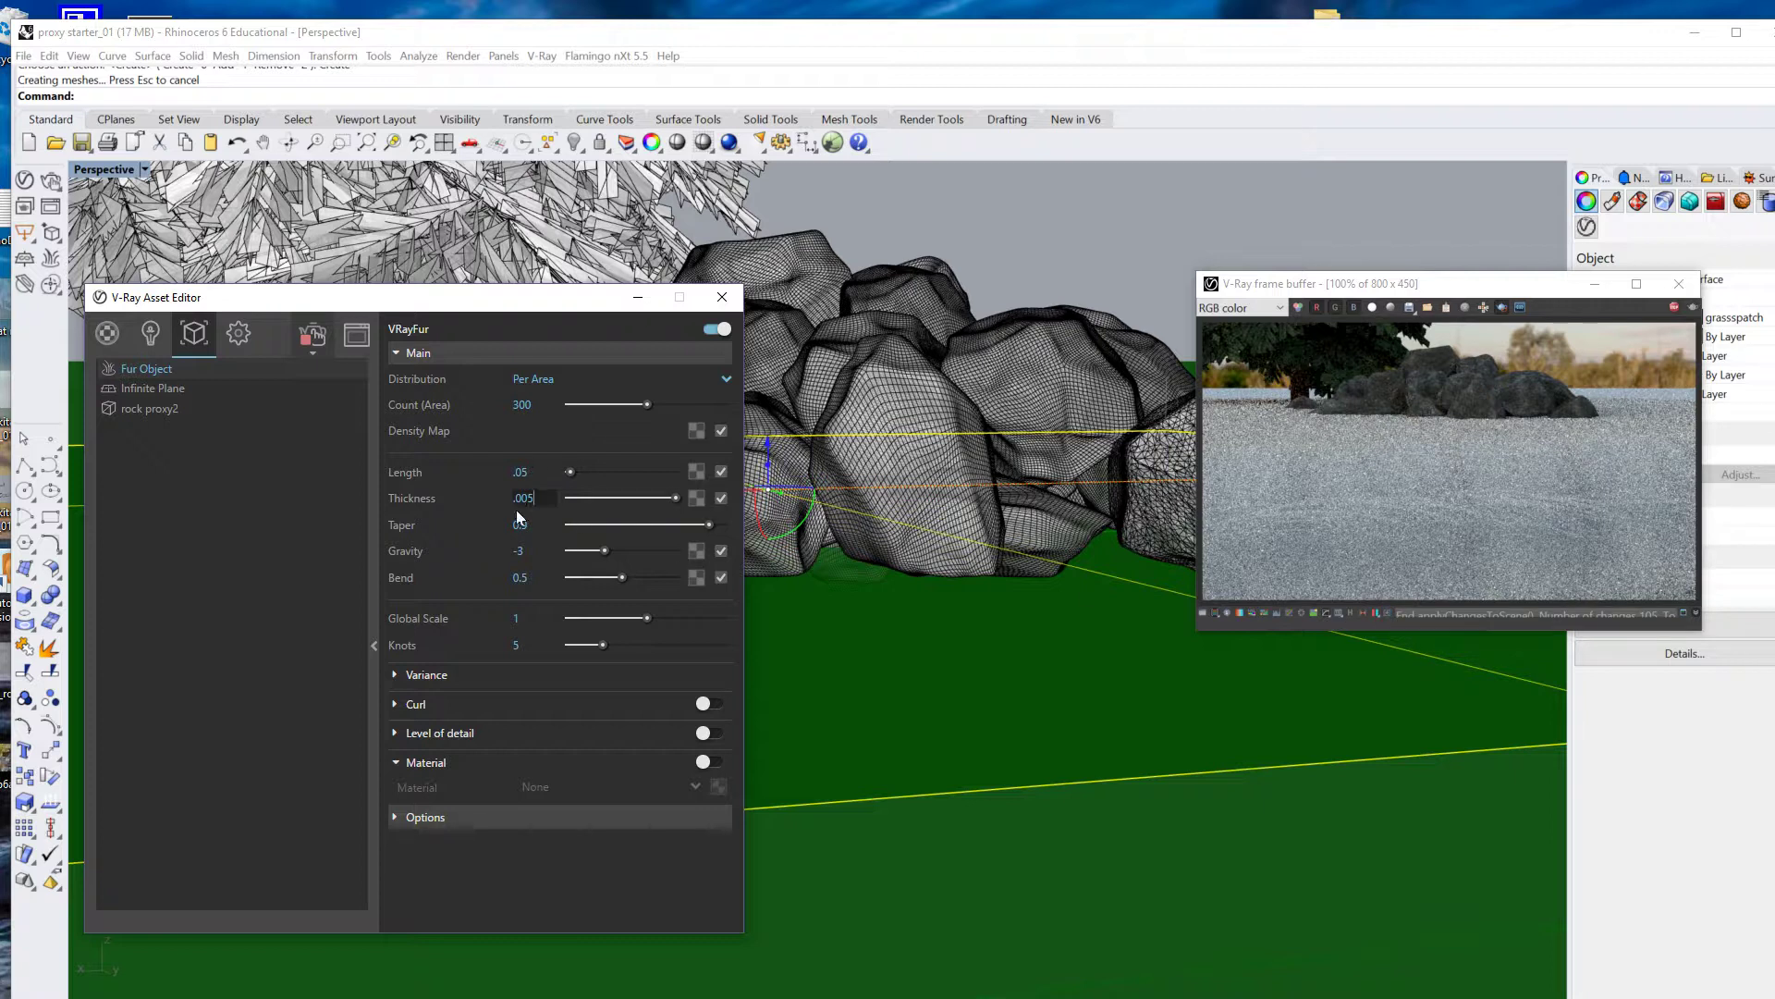
click(479, 497)
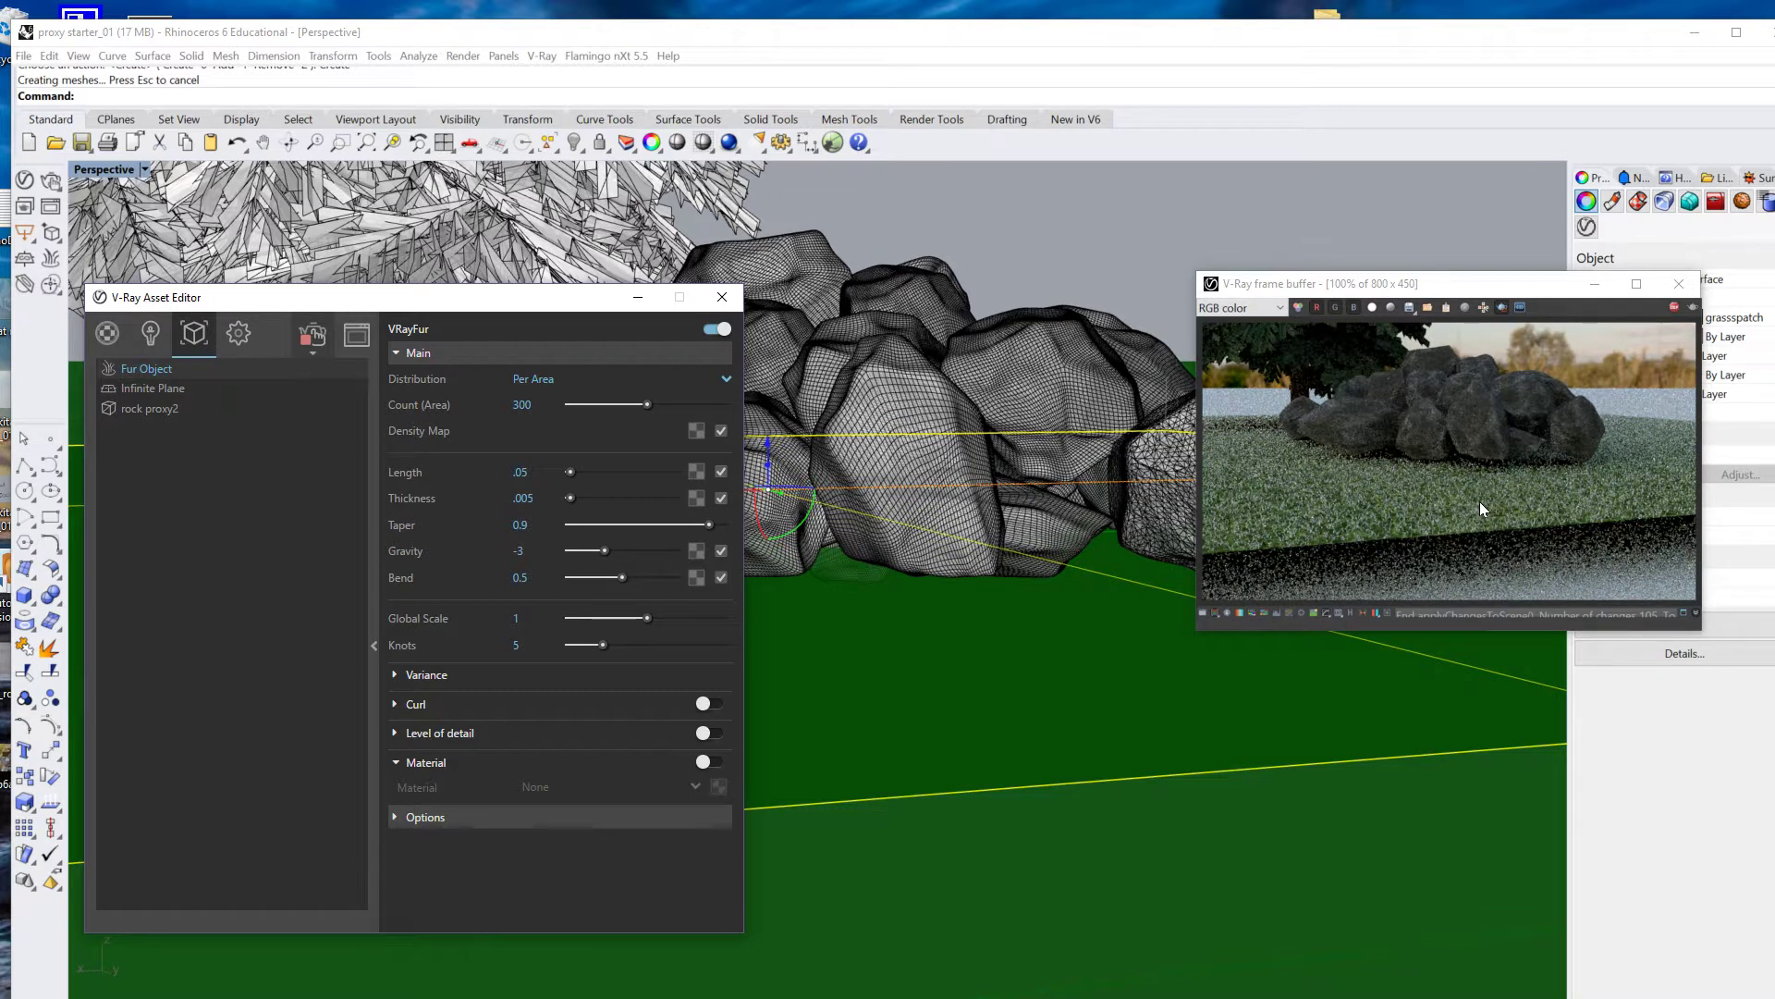
scroll(1119, 408, up, 5)
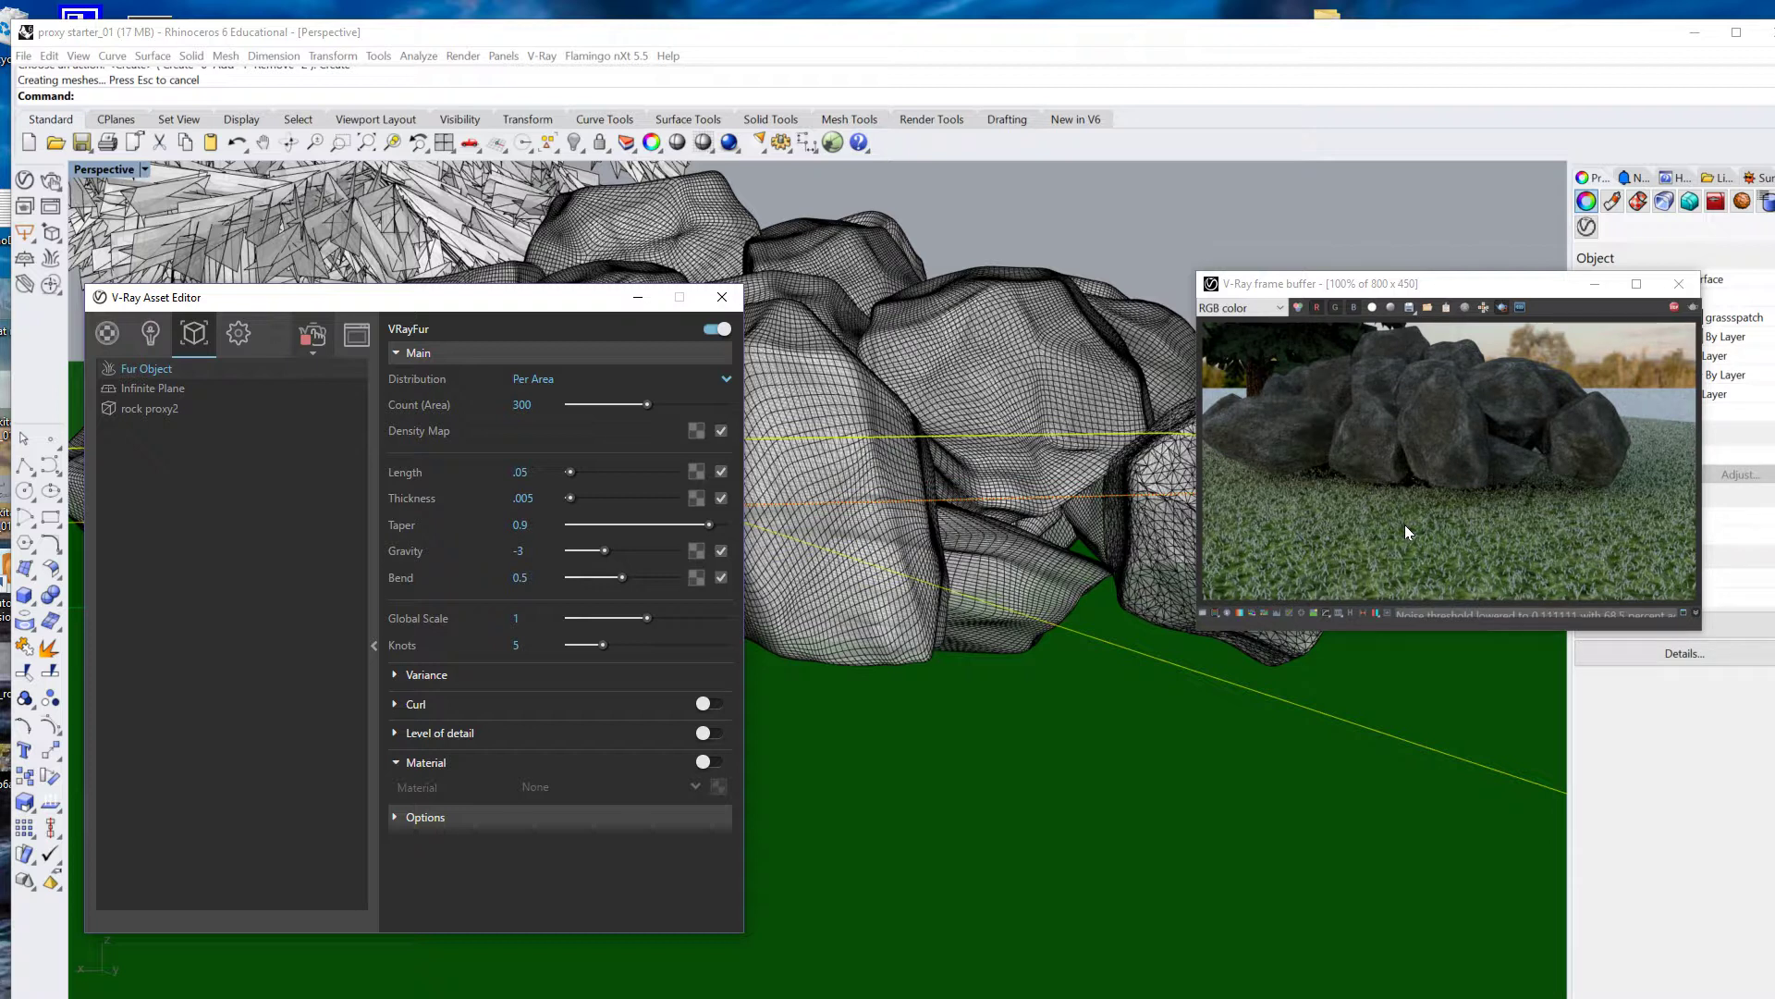
- Set the fur Taper to .5 and Bend to .25
double_click(523, 526)
text(.5)
key(Return)
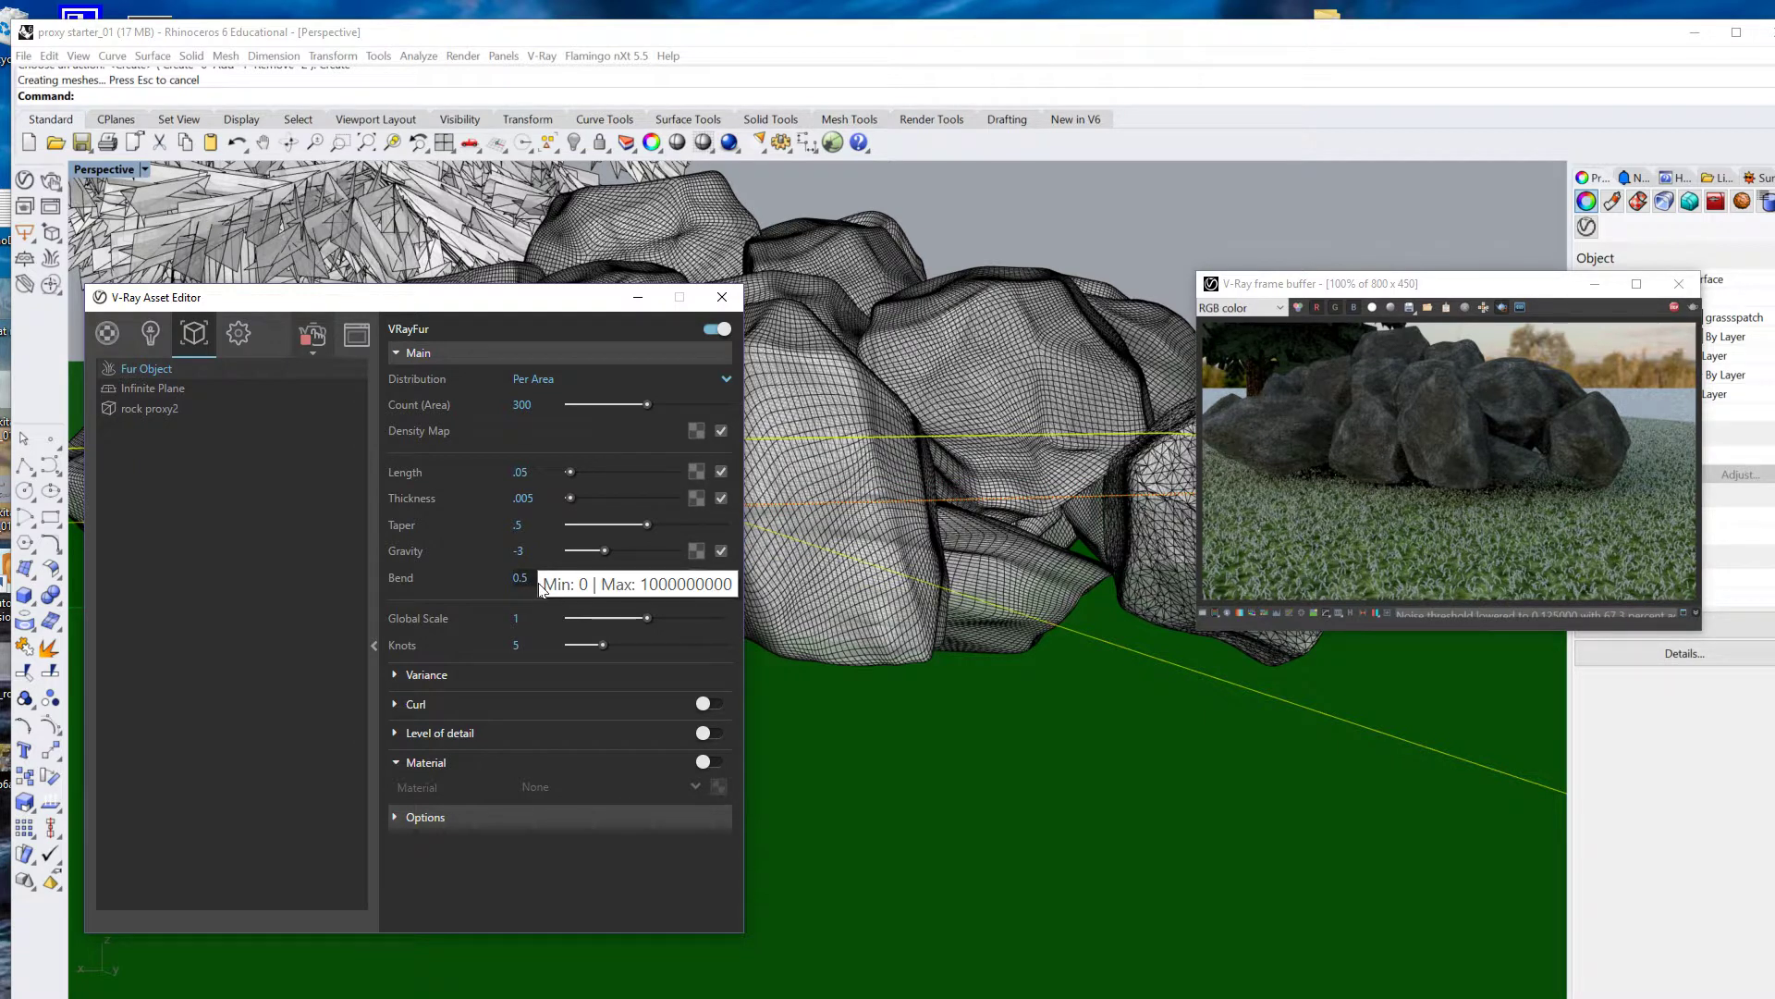
double_click(521, 583)
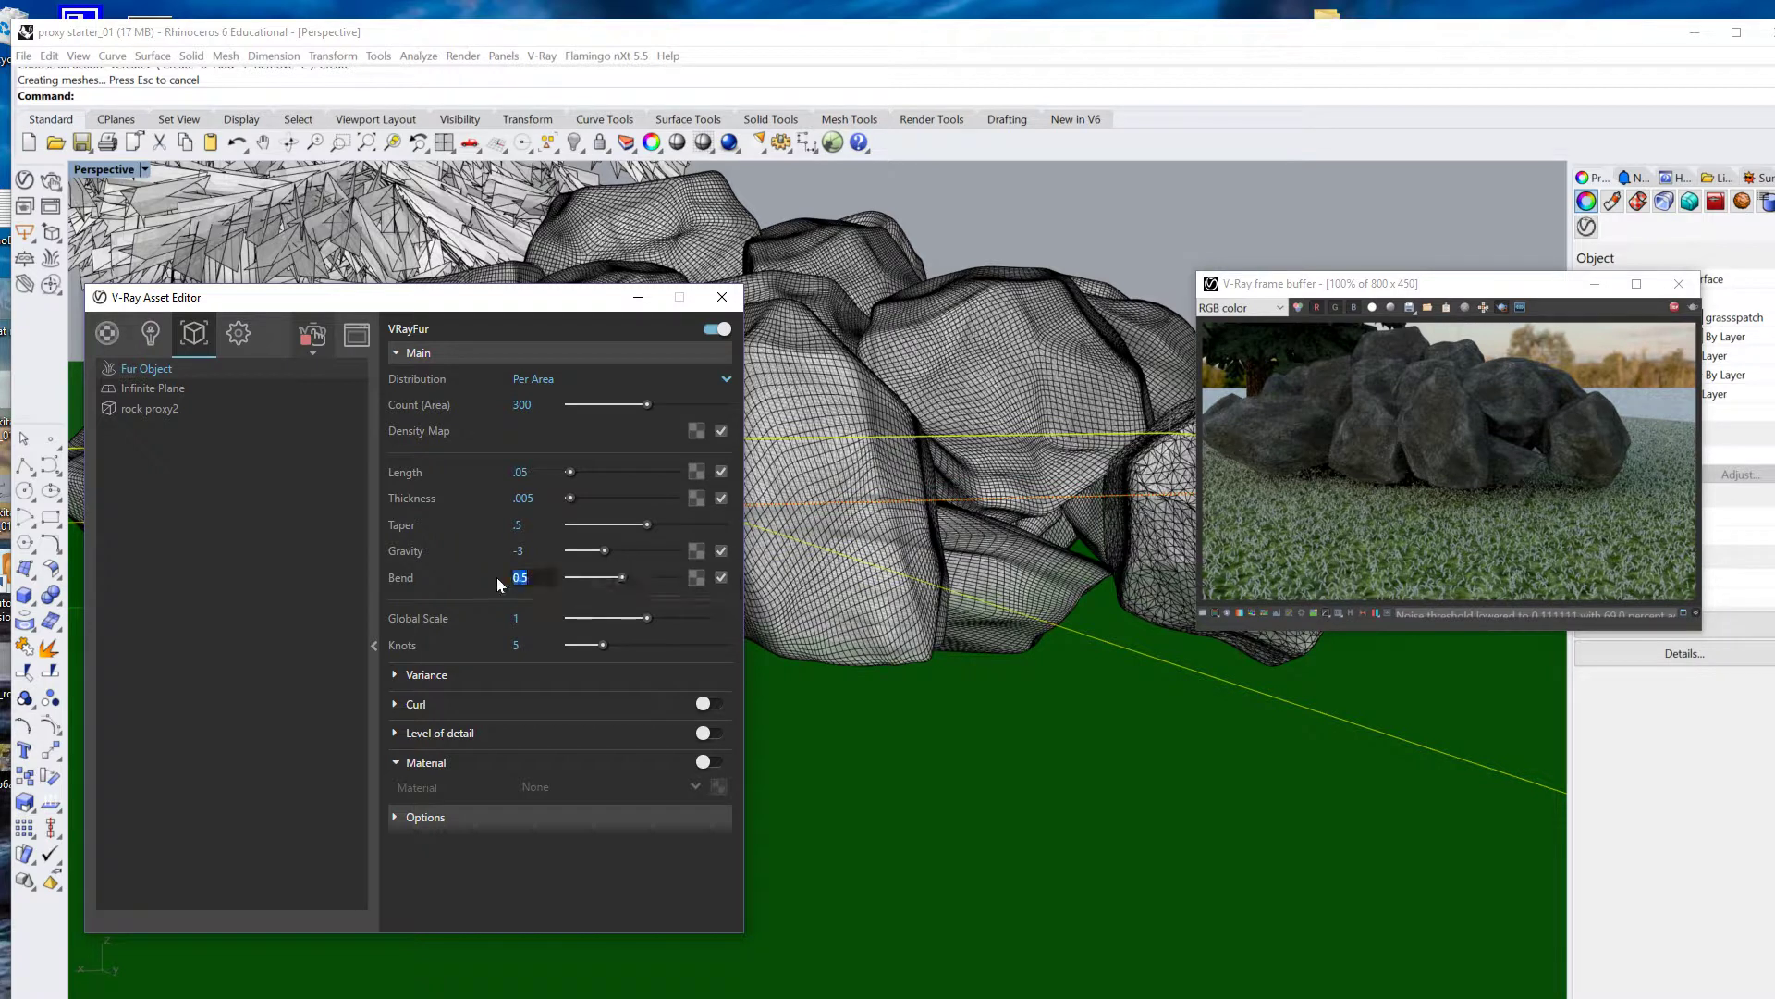
key(BackSpace)
text(.25)
key(Return)
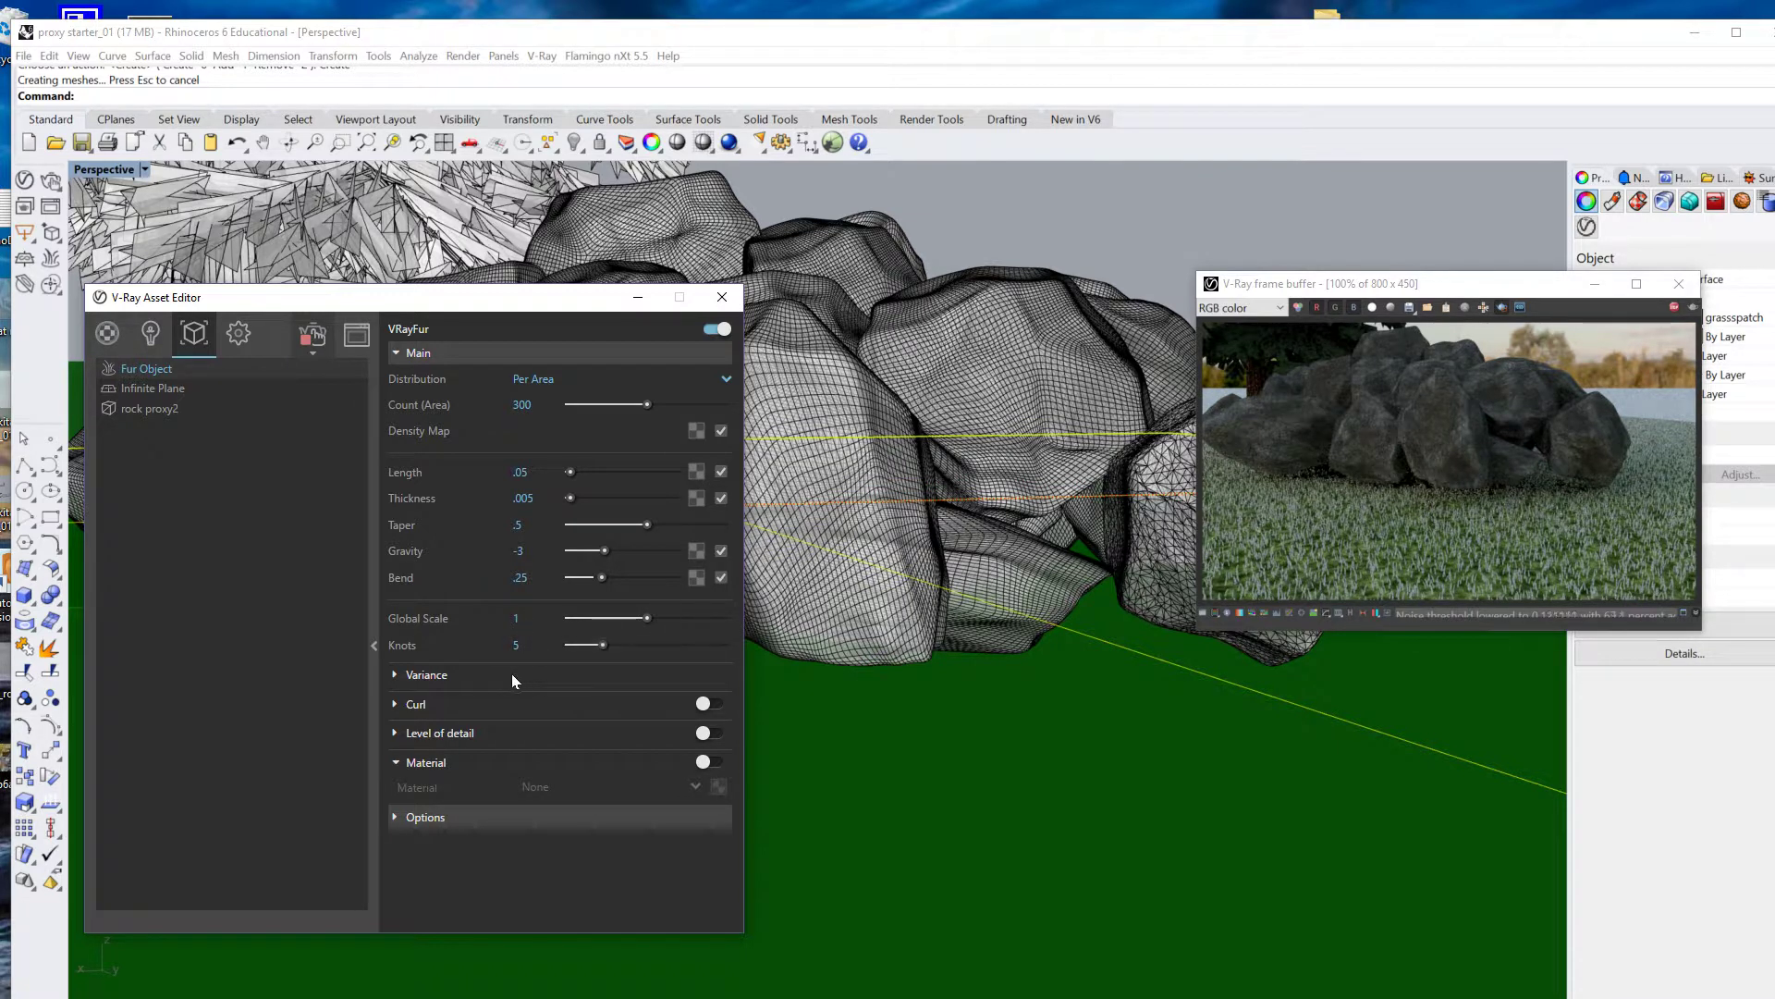
click(396, 675)
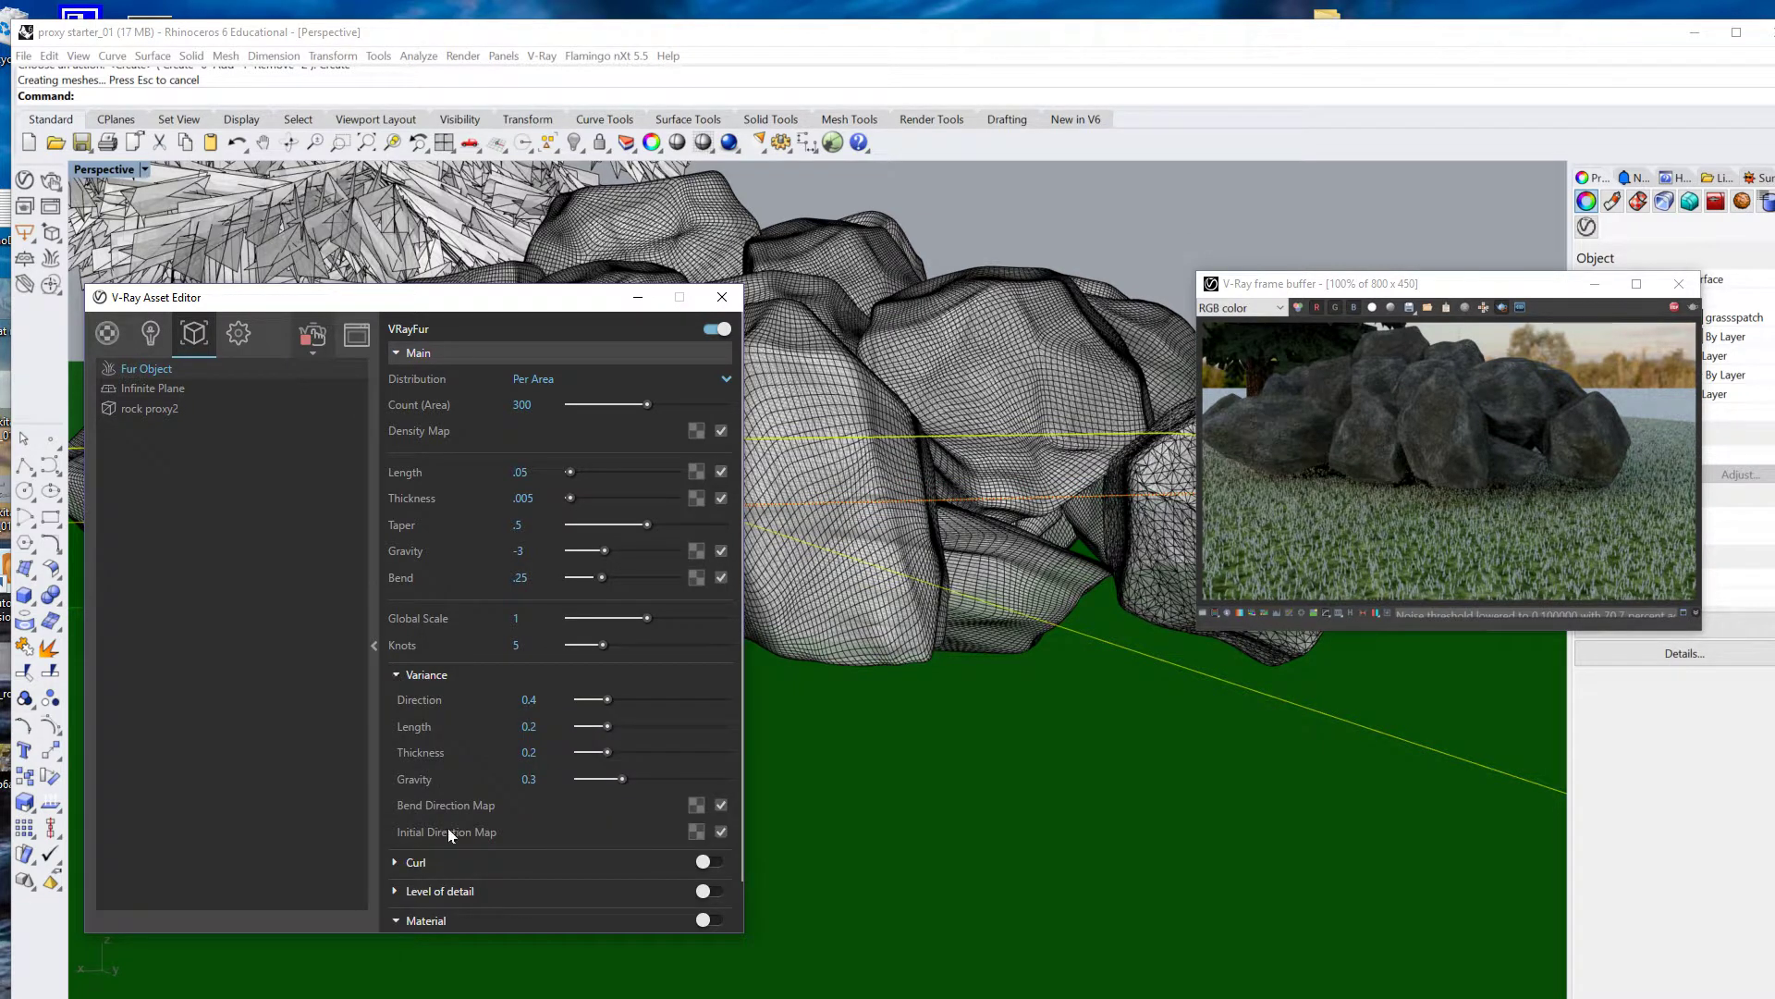
click(398, 675)
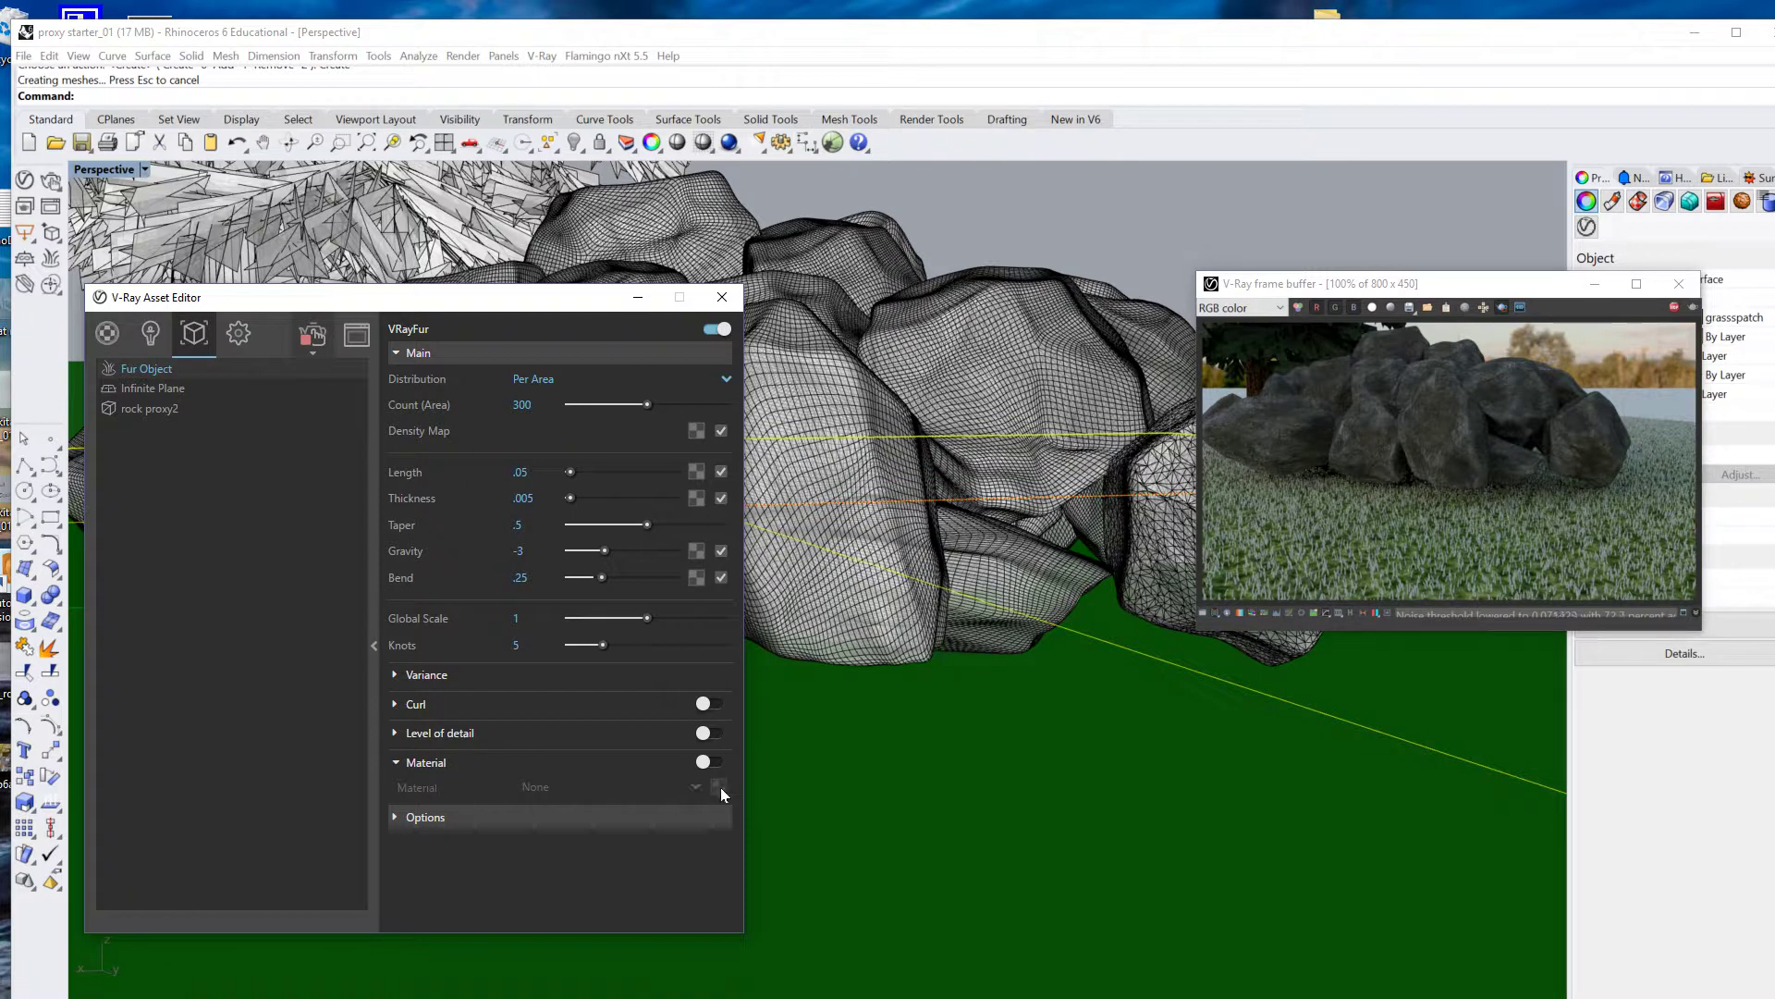
- Enable a separate fur material and assign /Grass_D_200cm to it
click(442, 762)
click(442, 762)
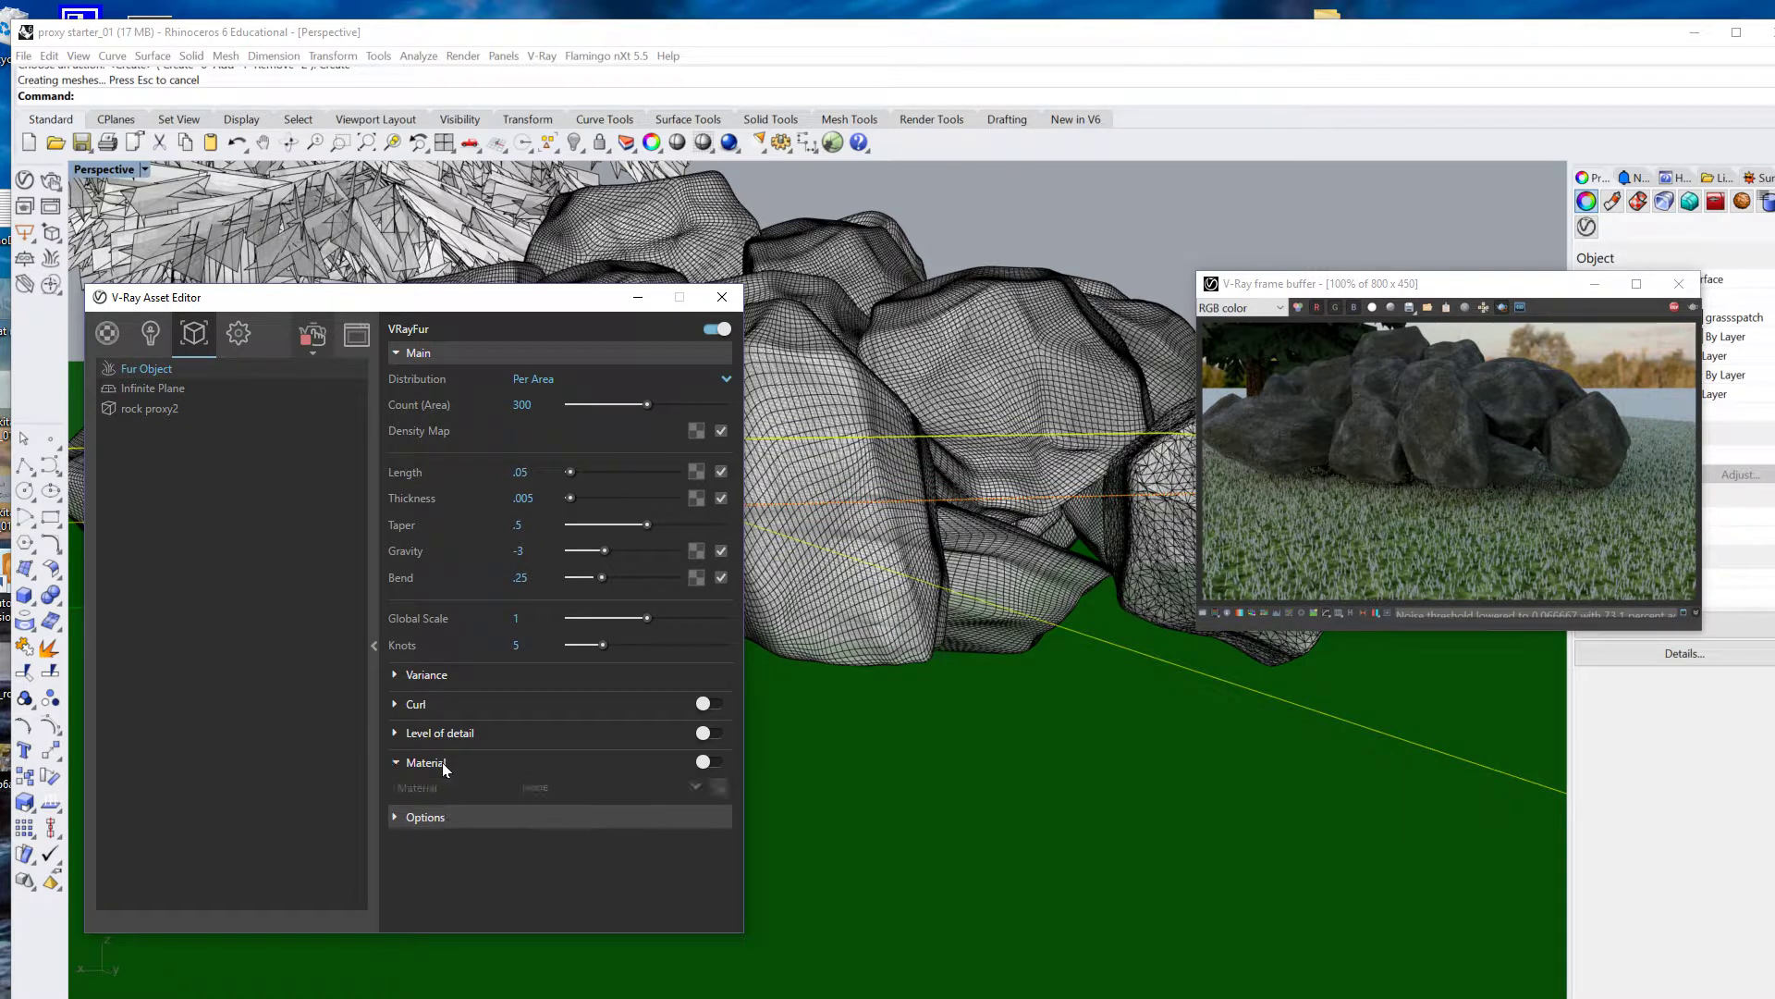
click(720, 764)
click(695, 787)
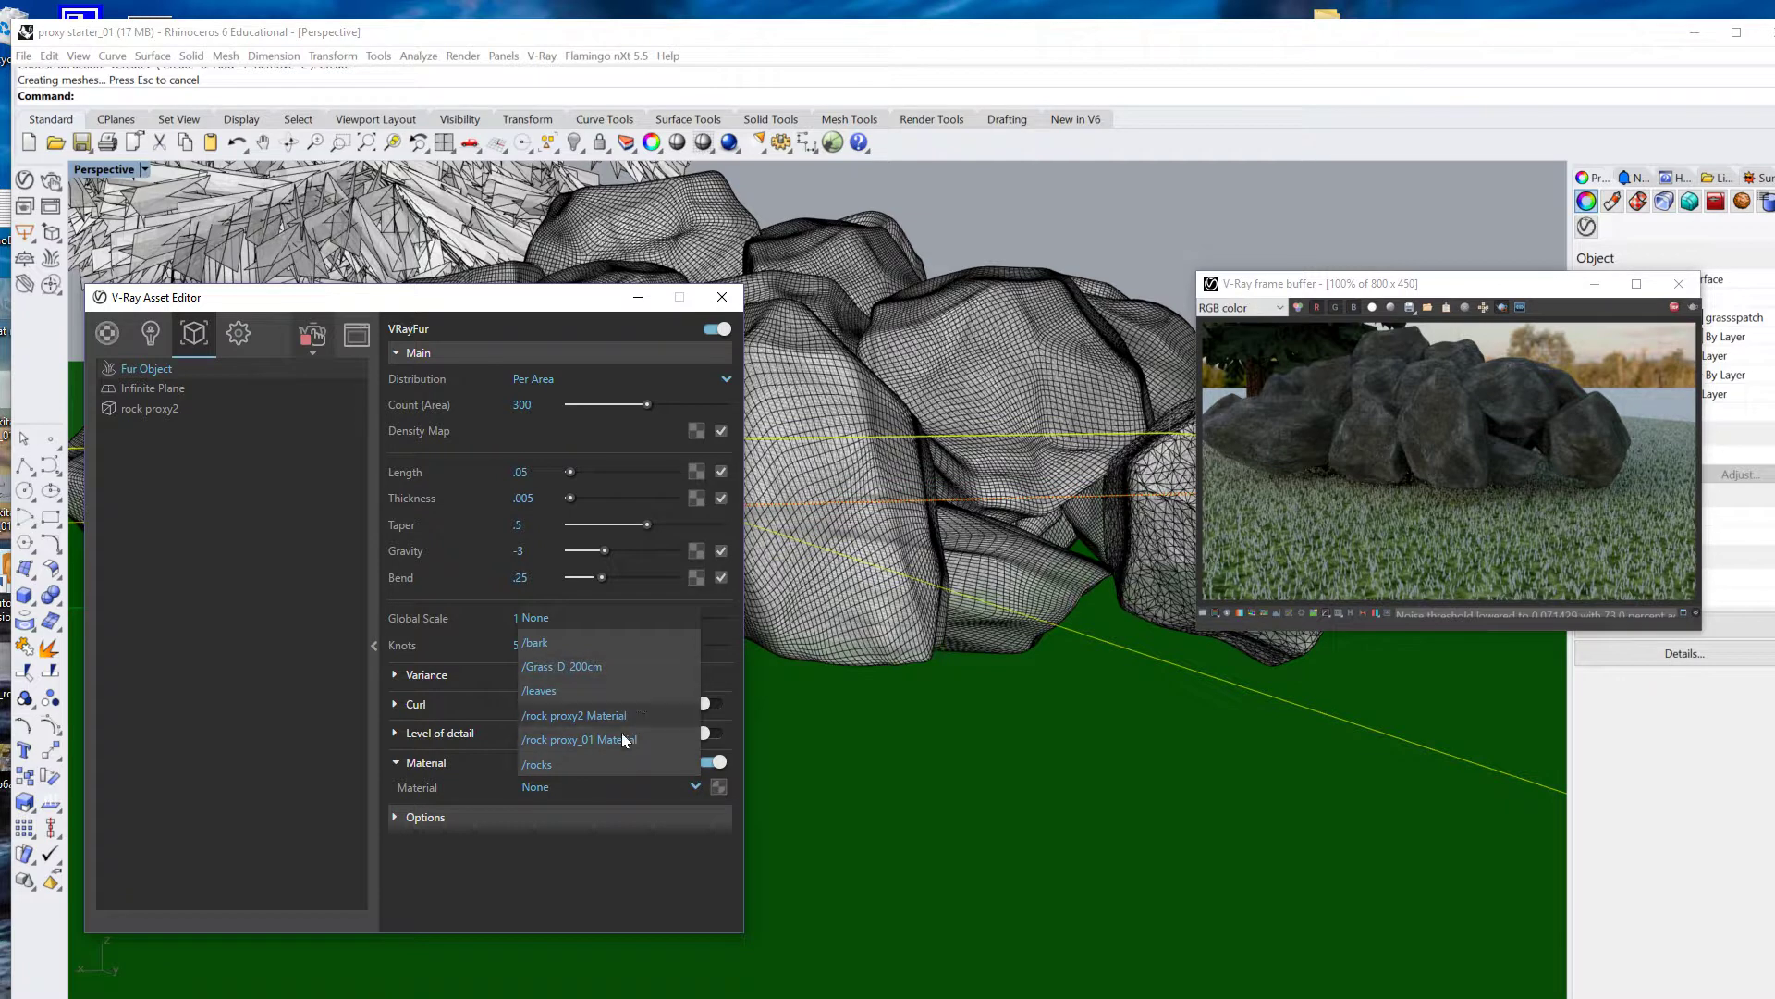
click(581, 666)
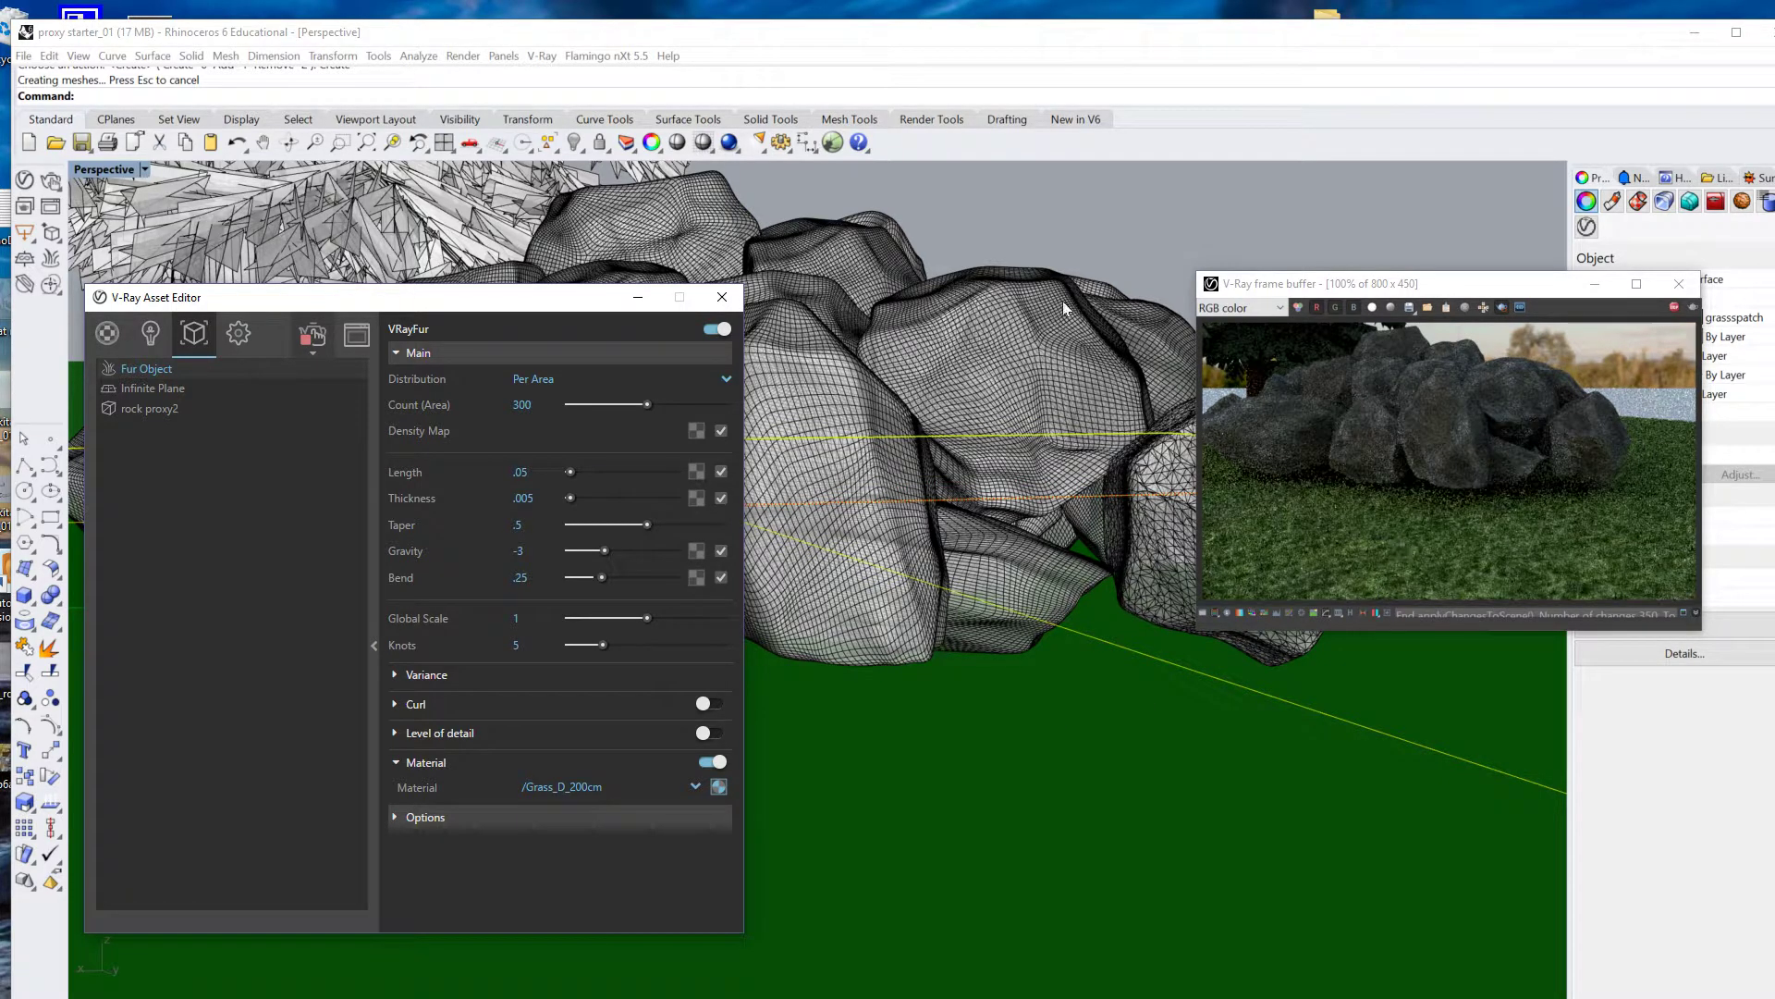
- Orbit to a higher view framing the rocks and tree, then shift the render window left
right_drag(1062, 302, 1173, 242)
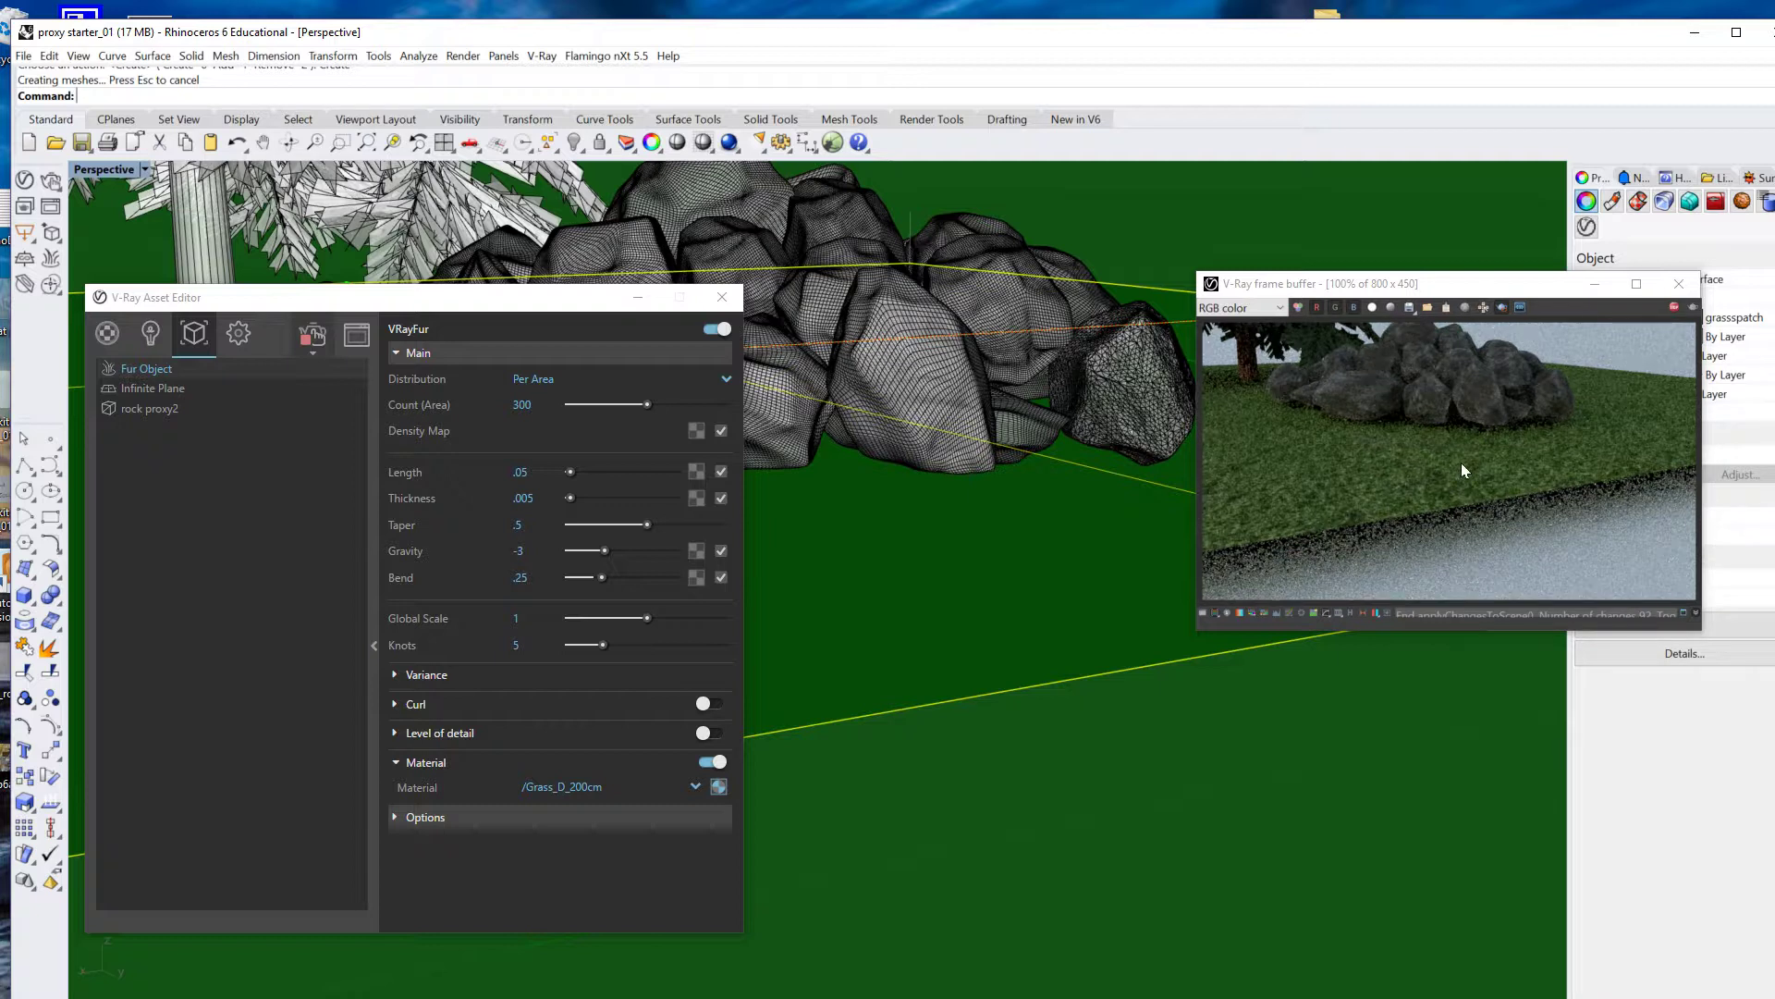
right_drag(1189, 546, 1228, 851)
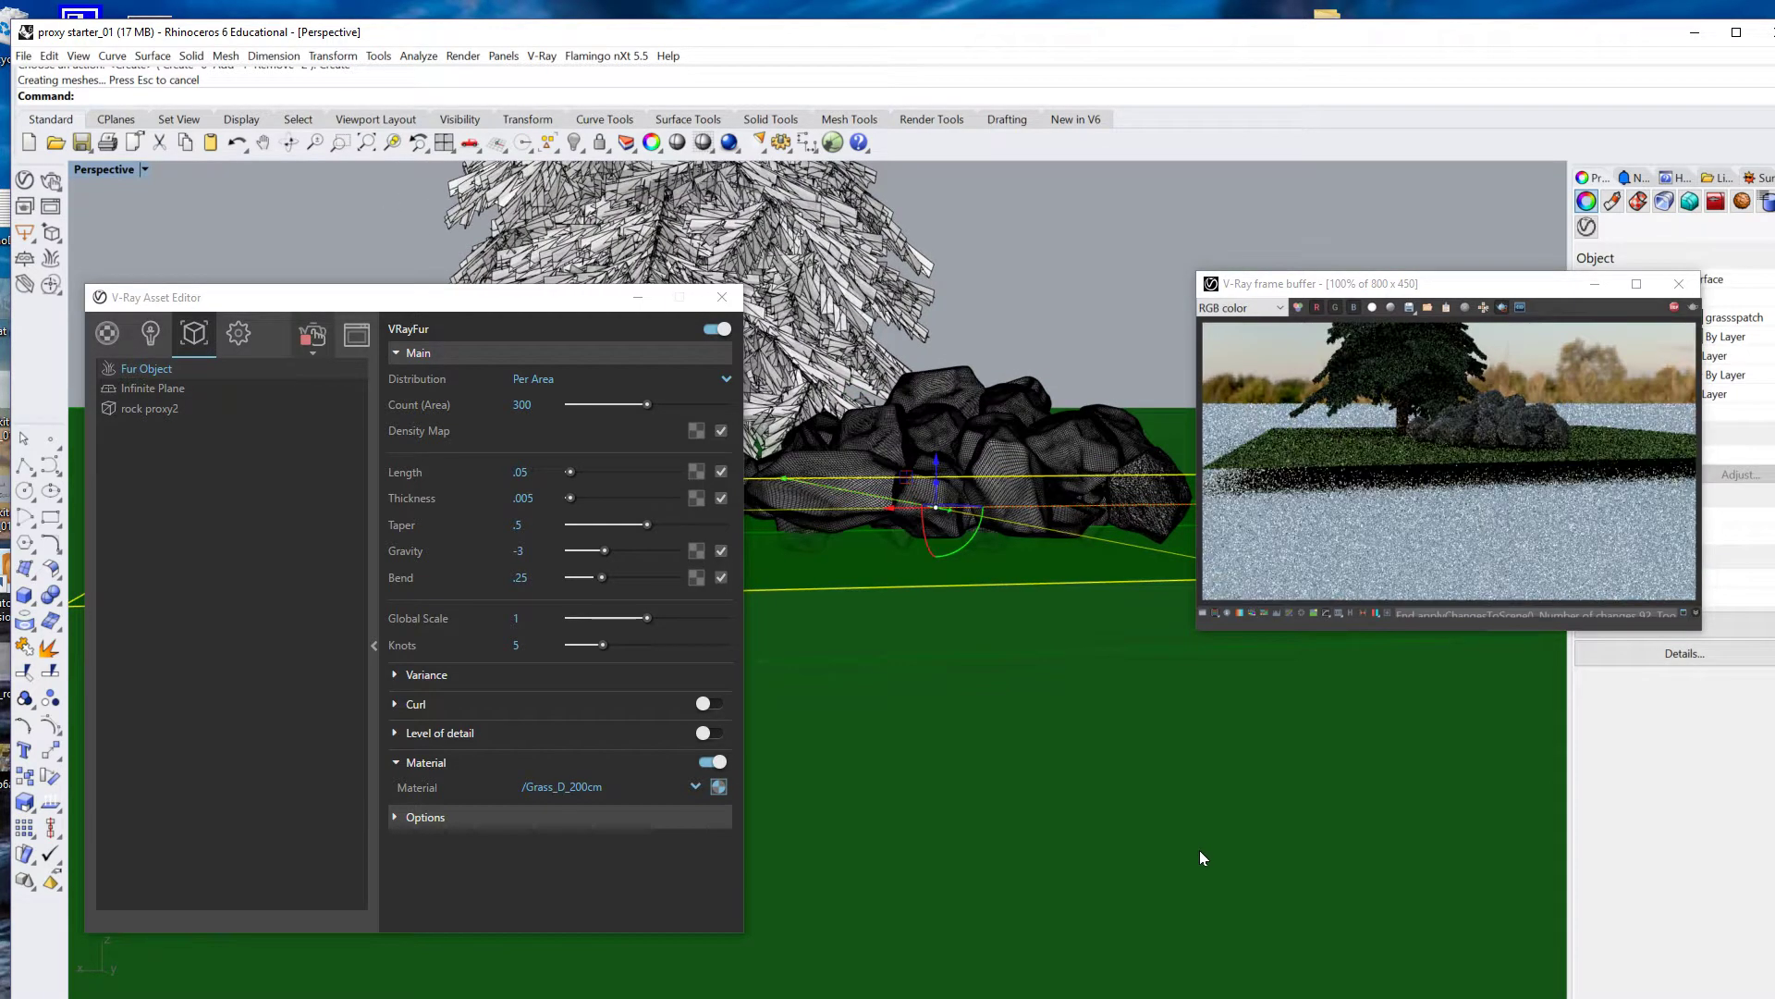
right_drag(1201, 851, 1240, 868)
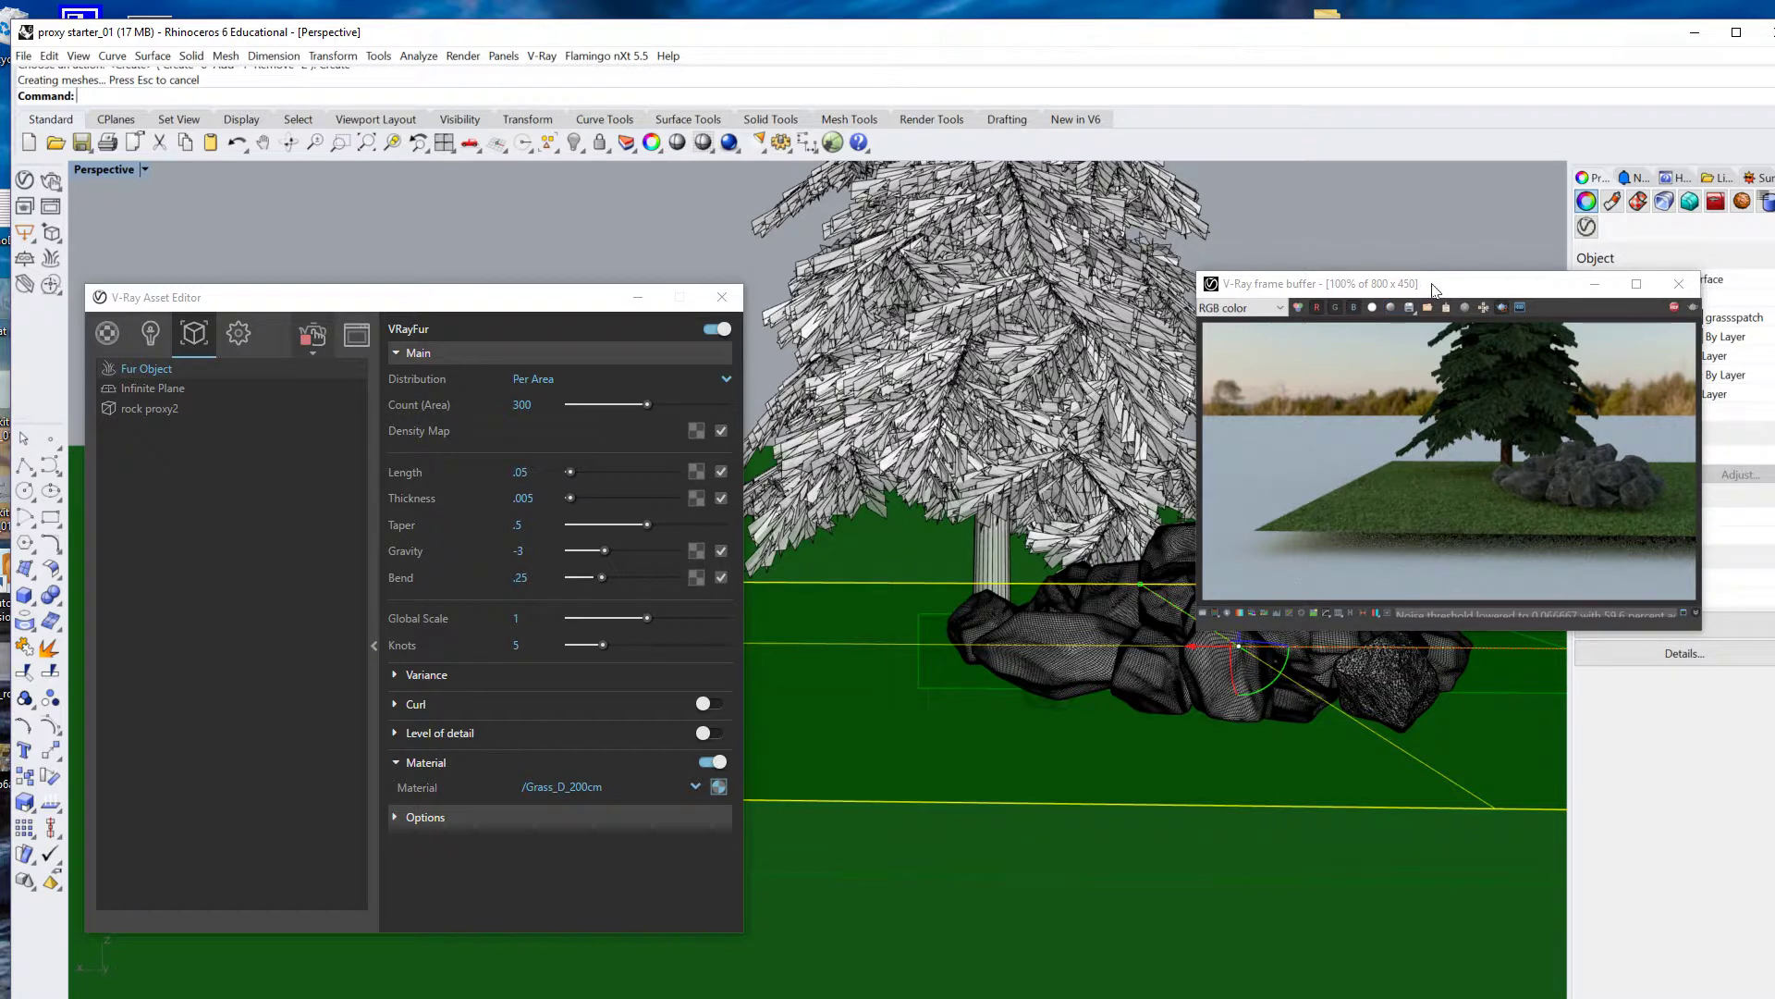
drag(1434, 289, 1377, 264)
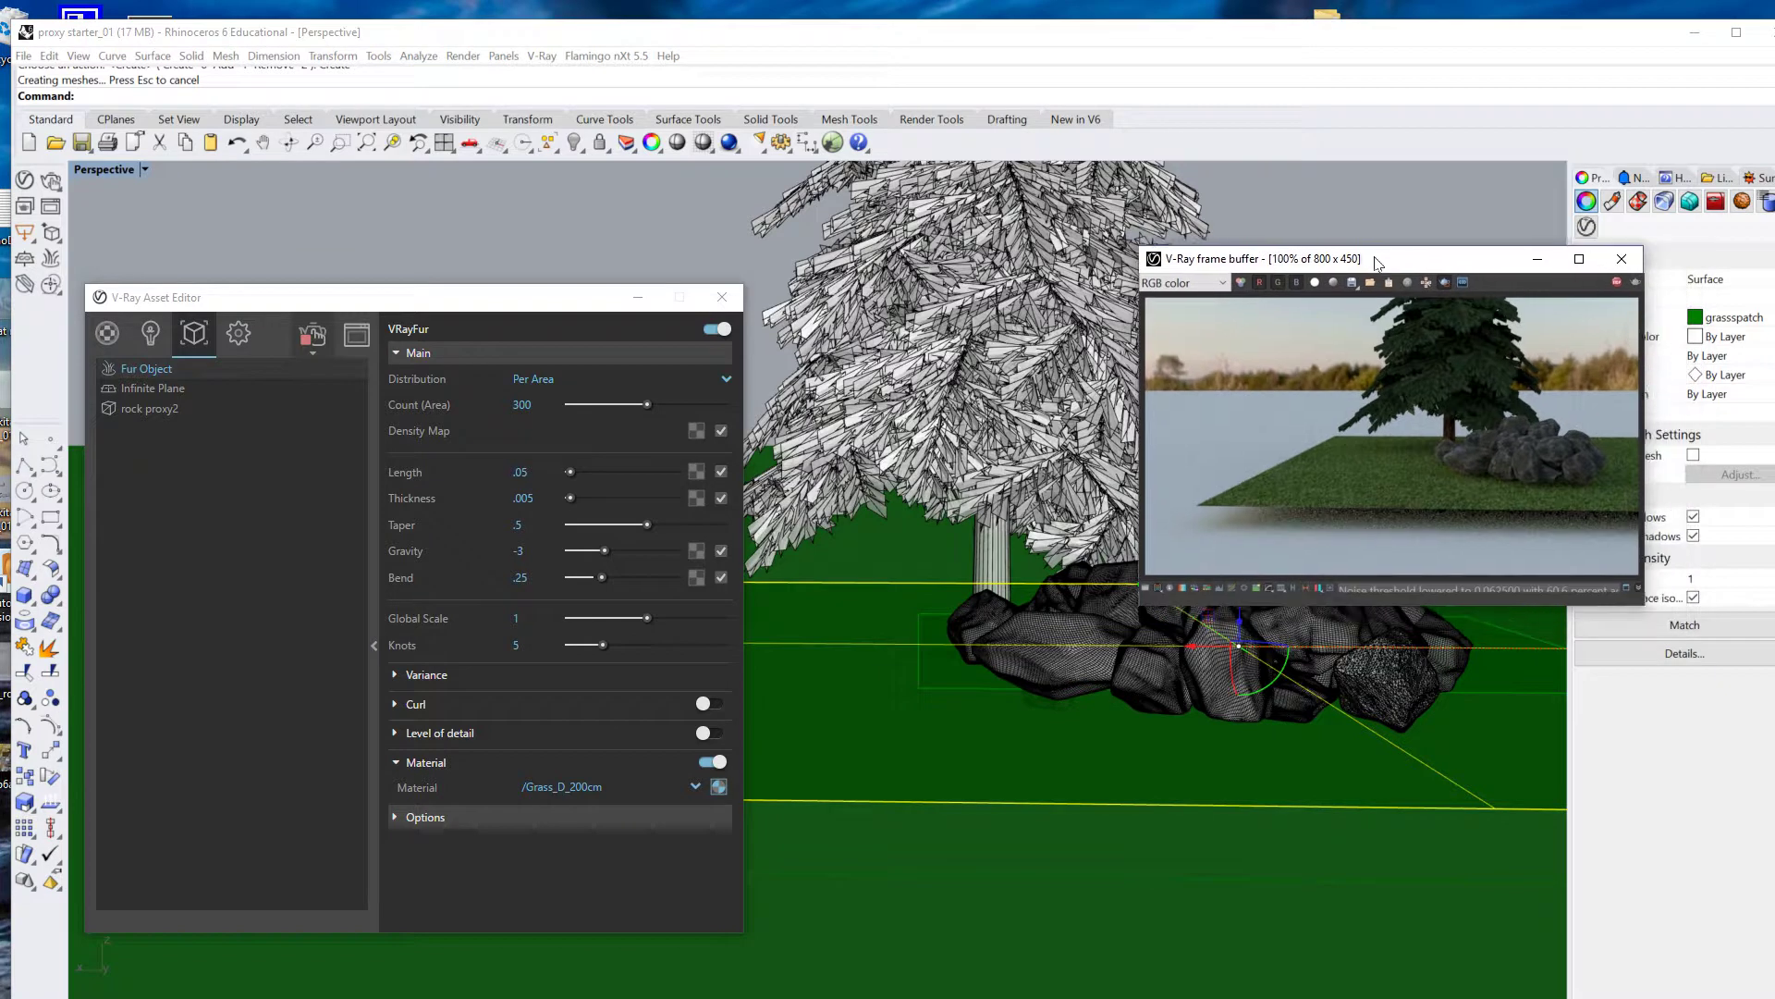